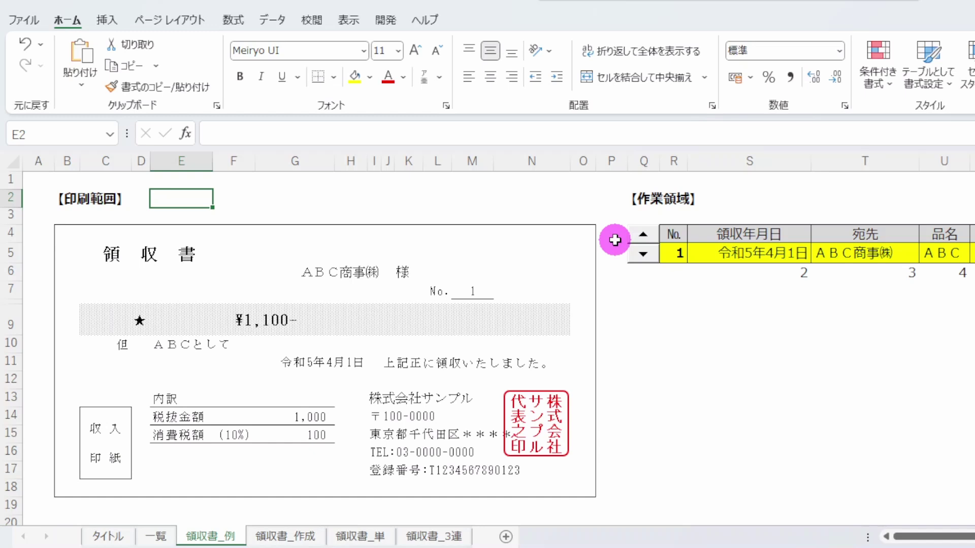
Step: Glance at the 一覧 list, then page the example receipt upward through several records
{"action": "left_click", "coordinate": [160, 537]}
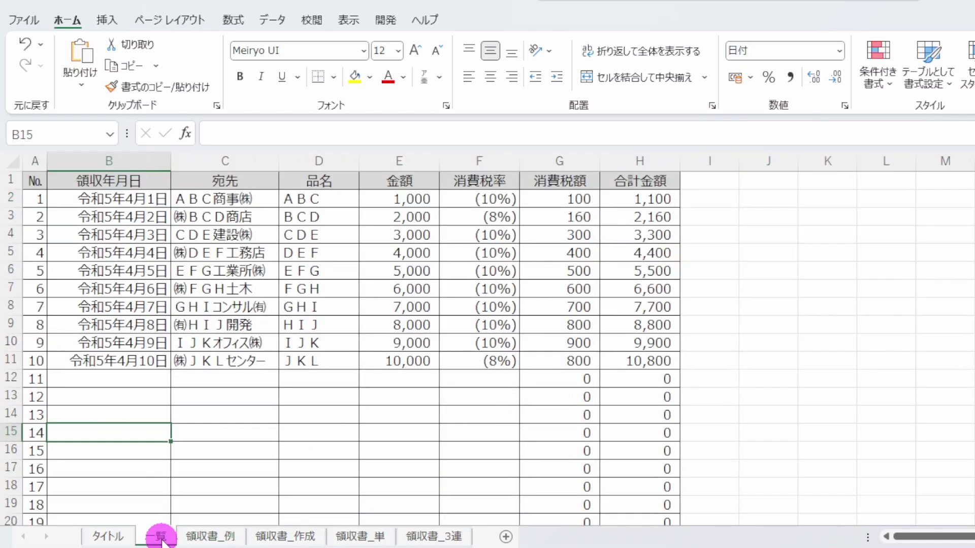
{"action": "left_click", "coordinate": [199, 536]}
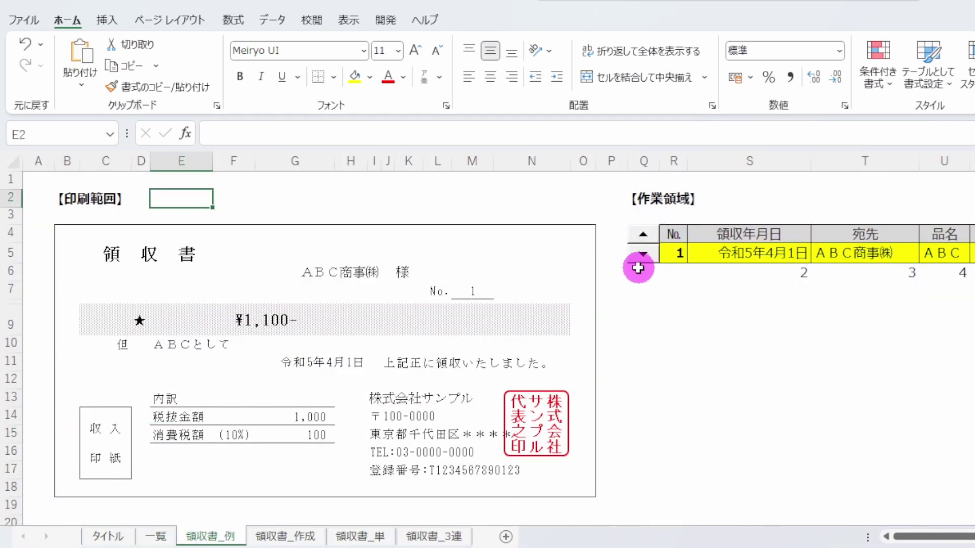
{"action": "left_click", "coordinate": [638, 237]}
{"action": "left_click", "coordinate": [639, 236]}
{"action": "left_click", "coordinate": [638, 236]}
{"action": "left_click", "coordinate": [638, 236]}
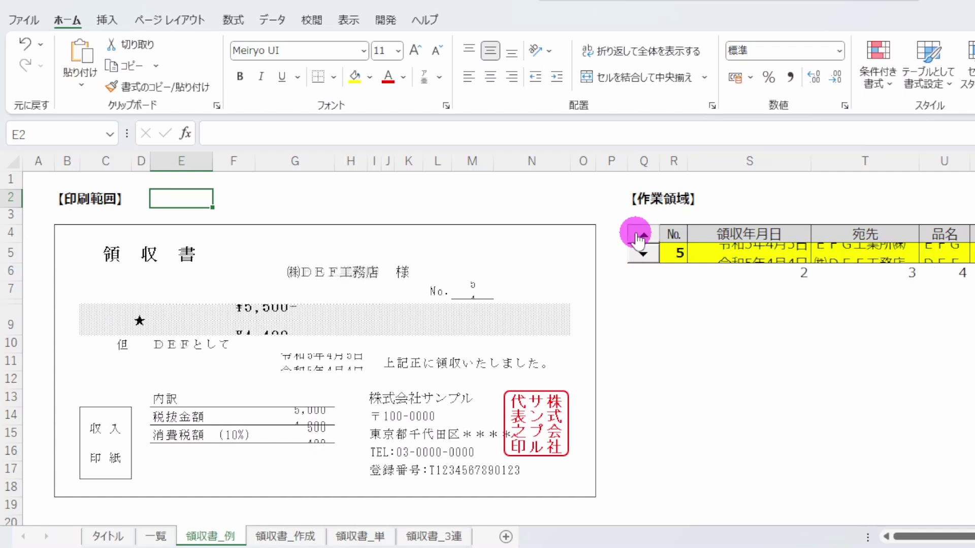
{"action": "left_click", "coordinate": [638, 236]}
{"action": "double_click", "coordinate": [640, 235]}
{"action": "double_click", "coordinate": [639, 235]}
{"action": "double_click", "coordinate": [642, 253]}
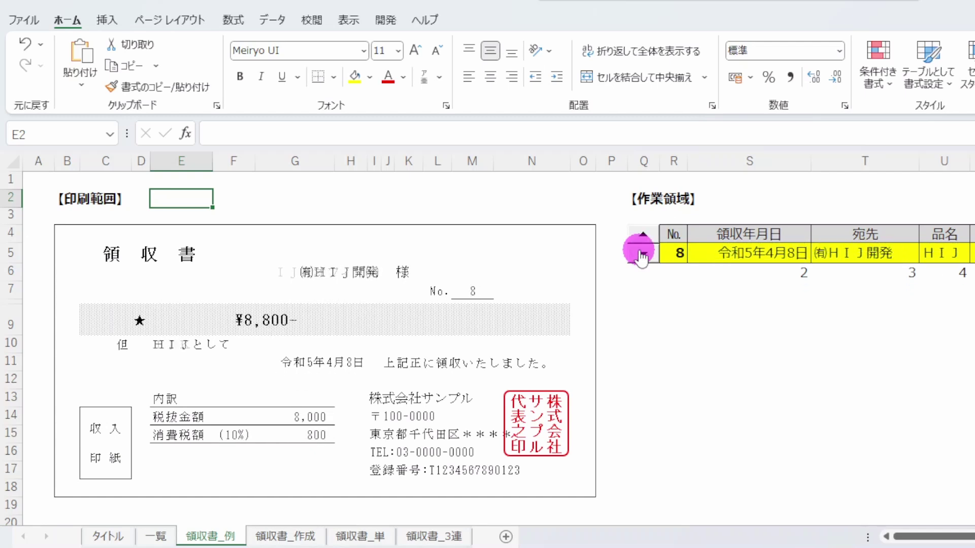
Step: Step the receipt back down to record No. 1 and finish on the 一覧 sheet
{"action": "left_click", "coordinate": [642, 254]}
{"action": "double_click", "coordinate": [642, 254]}
{"action": "left_click", "coordinate": [642, 254]}
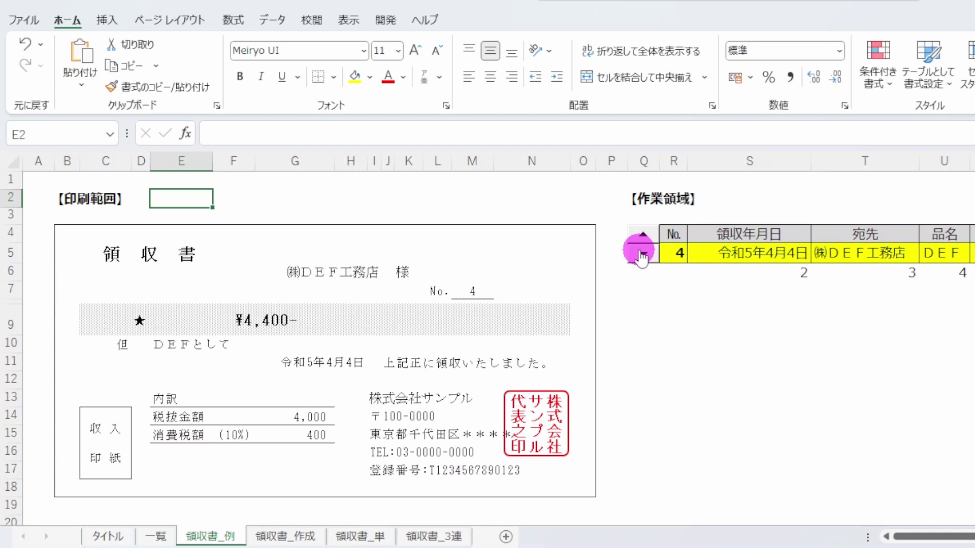
{"action": "left_click", "coordinate": [642, 254]}
{"action": "left_click", "coordinate": [642, 254]}
{"action": "left_click", "coordinate": [642, 254]}
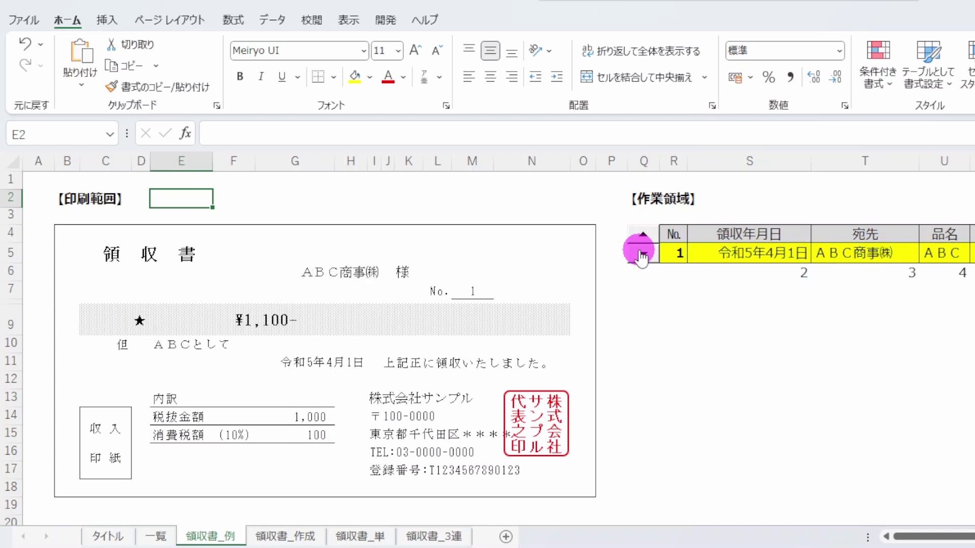
{"action": "left_click", "coordinate": [159, 536]}
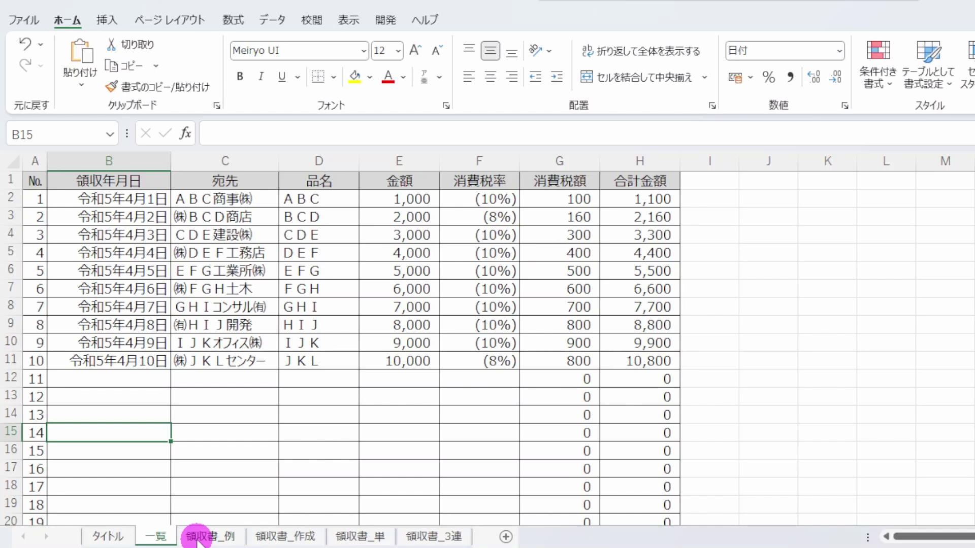
Step: Move from 一覧 past the example receipt to the blank 領収書_作成 template sheet
{"action": "left_click", "coordinate": [157, 379]}
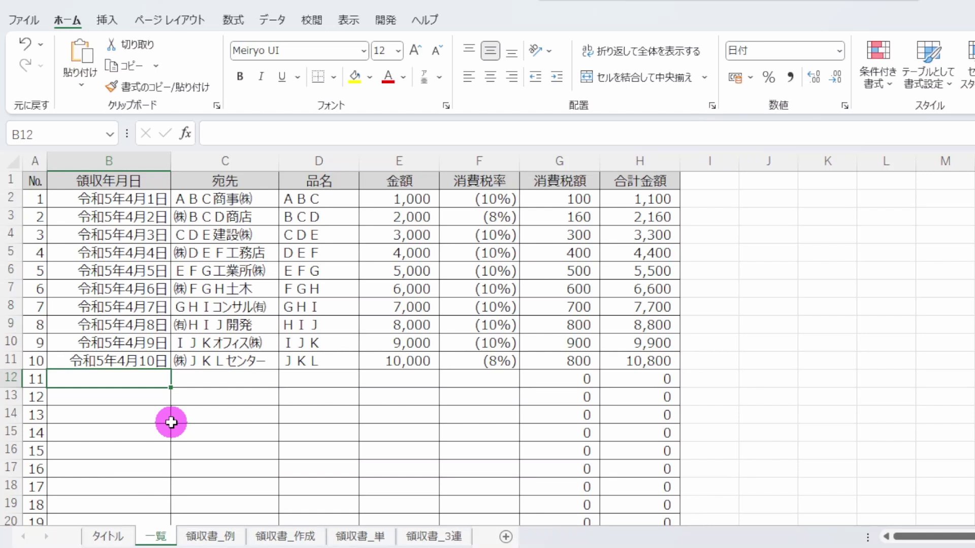
{"action": "key", "text": "ctrl+Page_Down"}
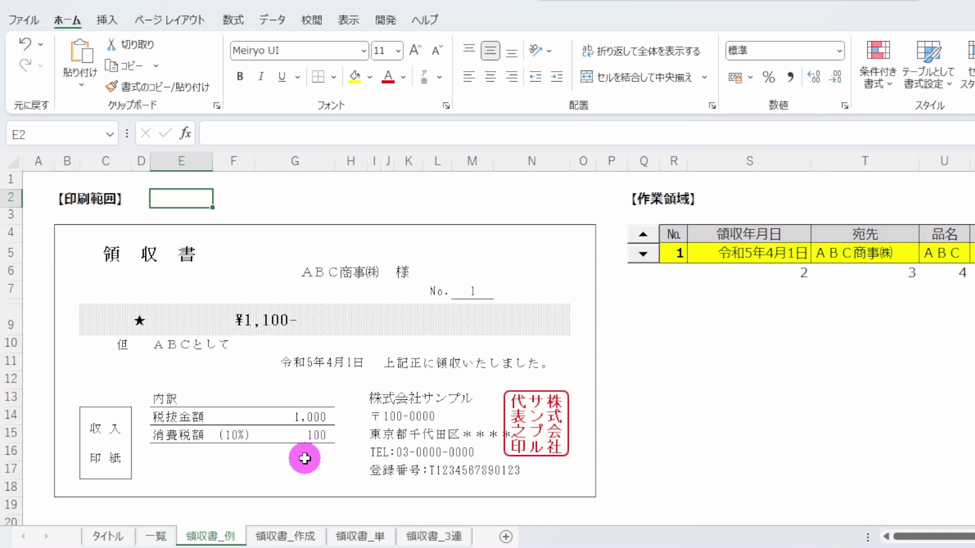
{"action": "key", "text": "ctrl+Page_Down"}
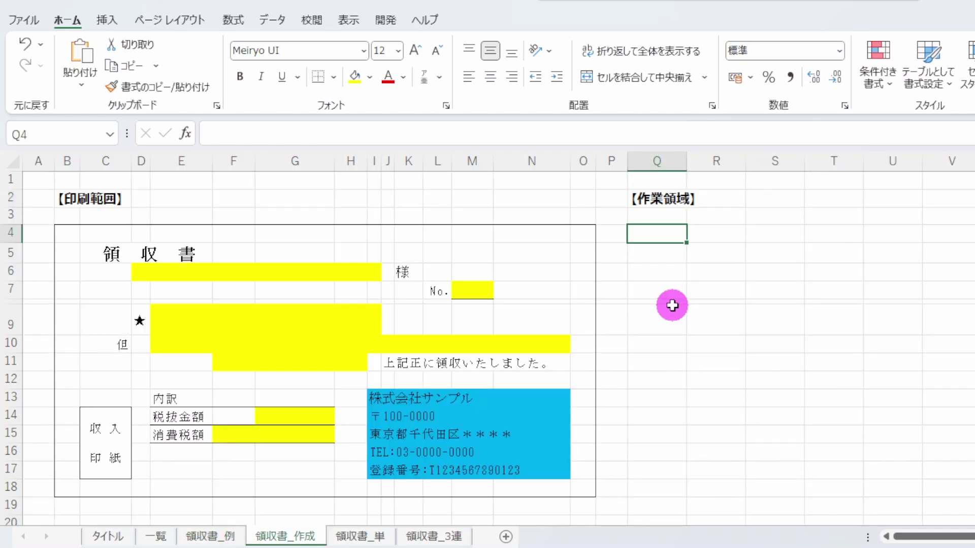
Step: Copy 一覧's header row and first record (A1:H2) into R4 on 領収書_作成
{"action": "left_click", "coordinate": [160, 537]}
{"action": "left_click_drag", "start_coordinate": [35, 181], "coordinate": [636, 199]}
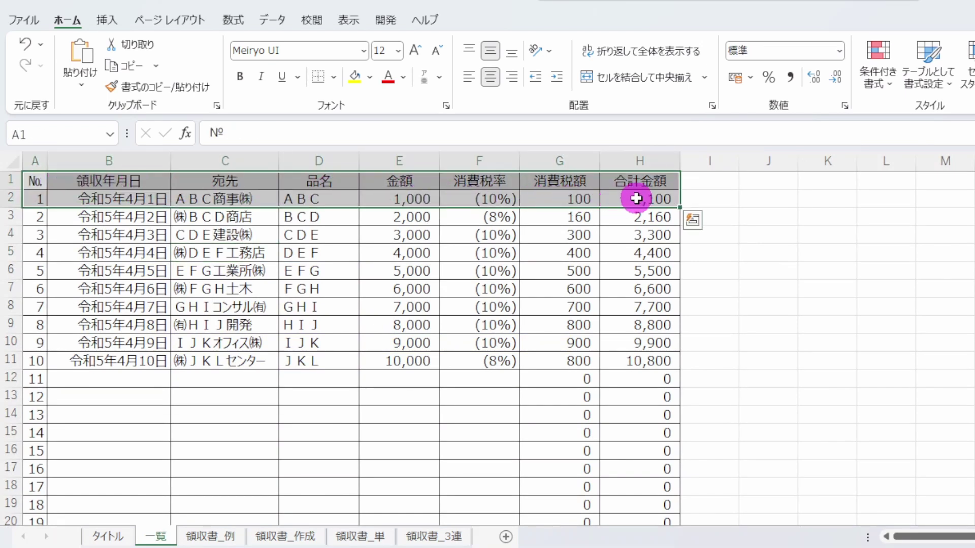
{"action": "key", "text": "ctrl+c"}
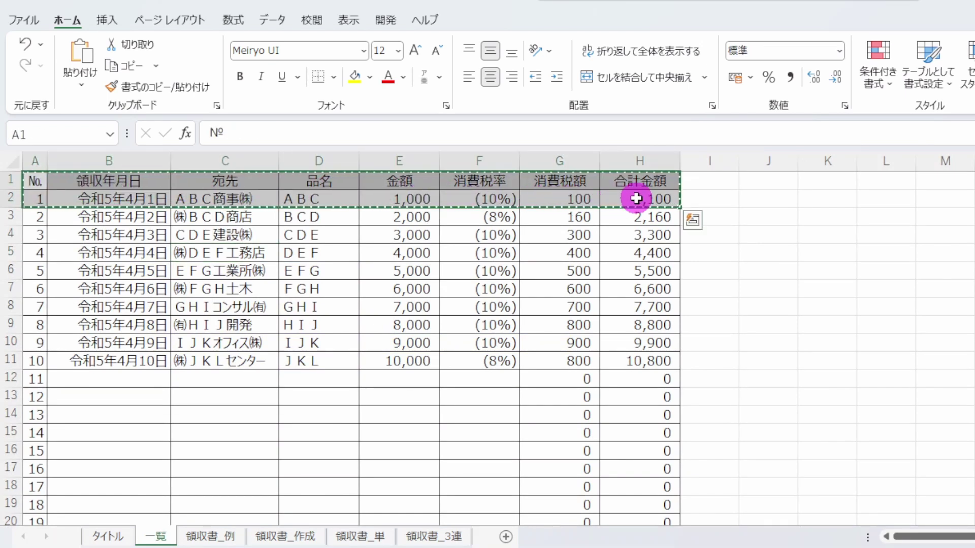
{"action": "key", "text": "ctrl+Page_Down"}
{"action": "key", "text": "ctrl+Page_Down"}
{"action": "left_click", "coordinate": [140, 235]}
{"action": "key", "text": "ctrl+v"}
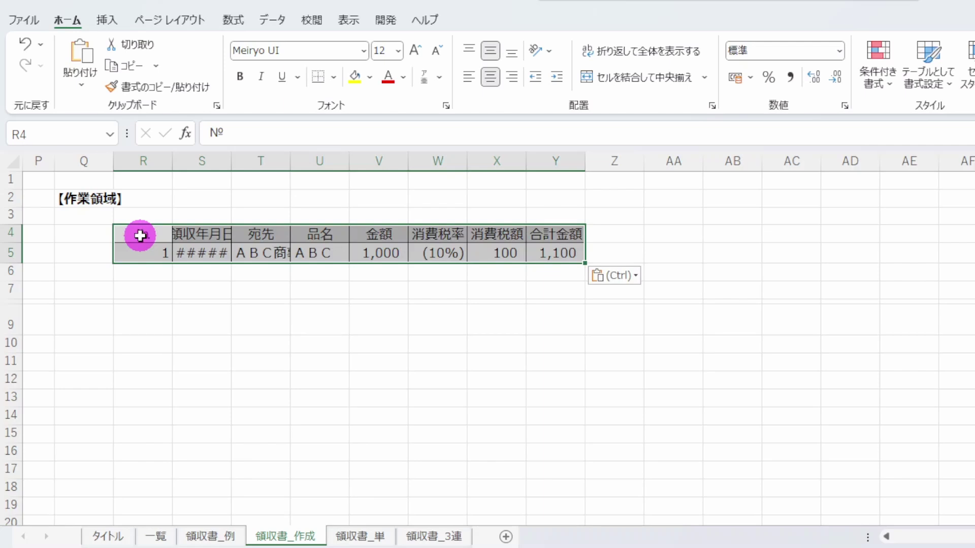
Step: Auto-fit columns R through Y to the pasted contents
{"action": "left_click_drag", "start_coordinate": [155, 162], "coordinate": [549, 162]}
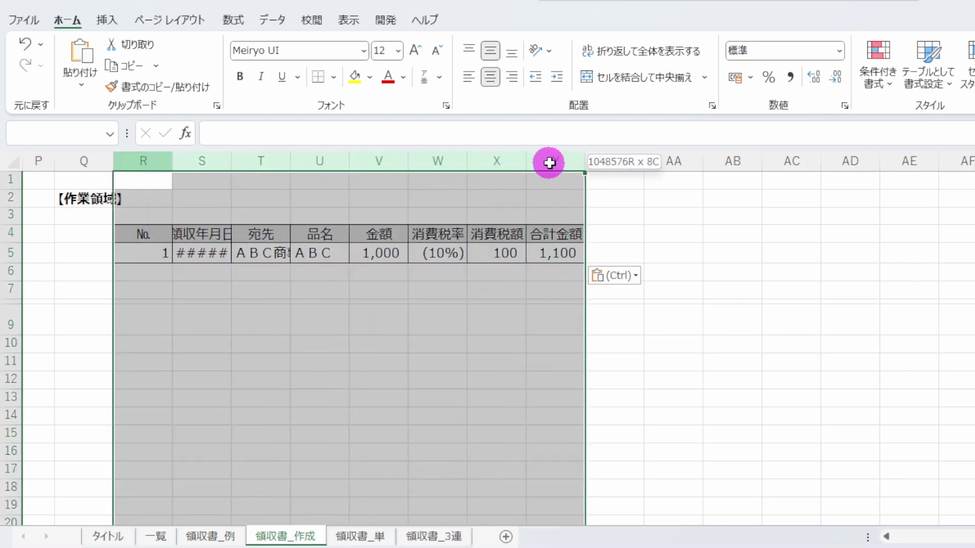
{"action": "double_click", "coordinate": [528, 160]}
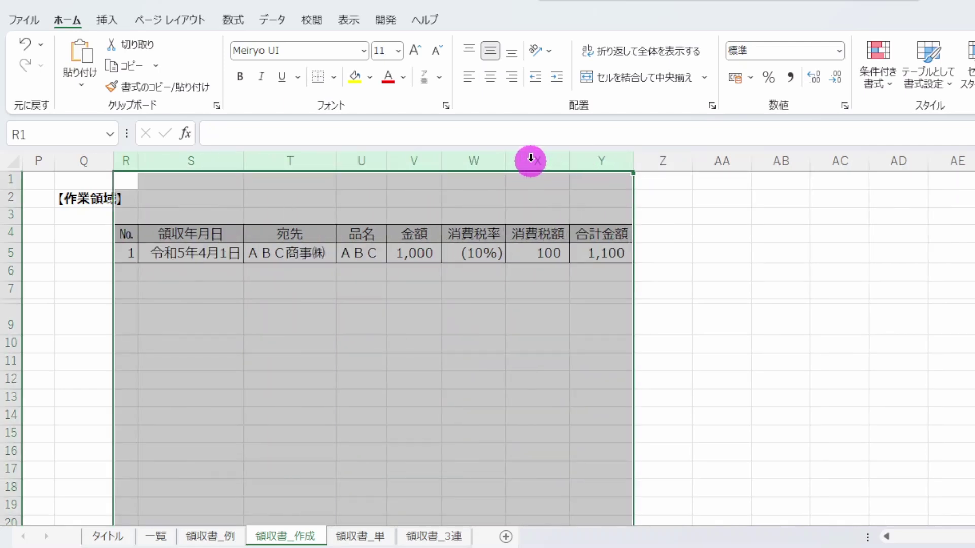
{"action": "left_click", "coordinate": [225, 273]}
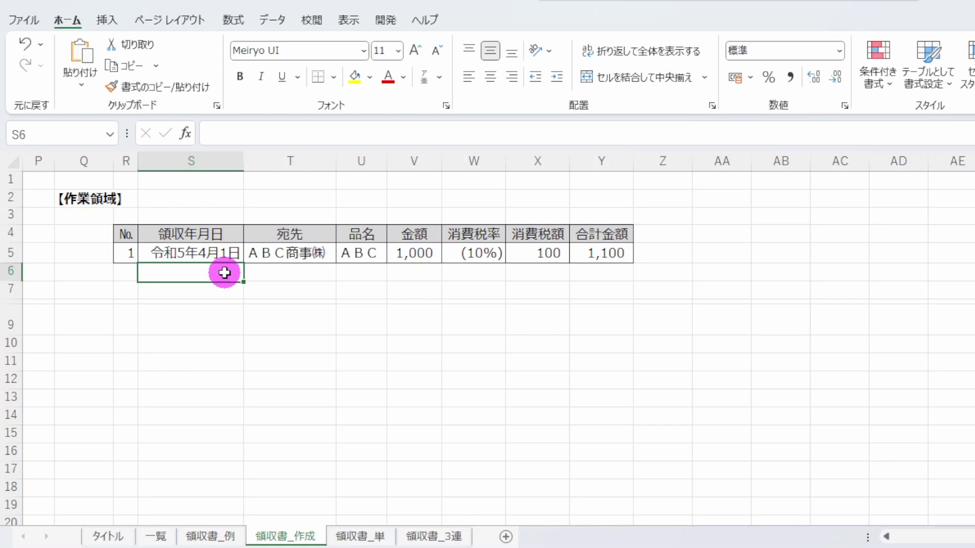
Step: Number row 6 from 2 in S6 through 8 in Y6, then select S5
{"action": "type", "text": "2"}
{"action": "key", "text": "Return"}
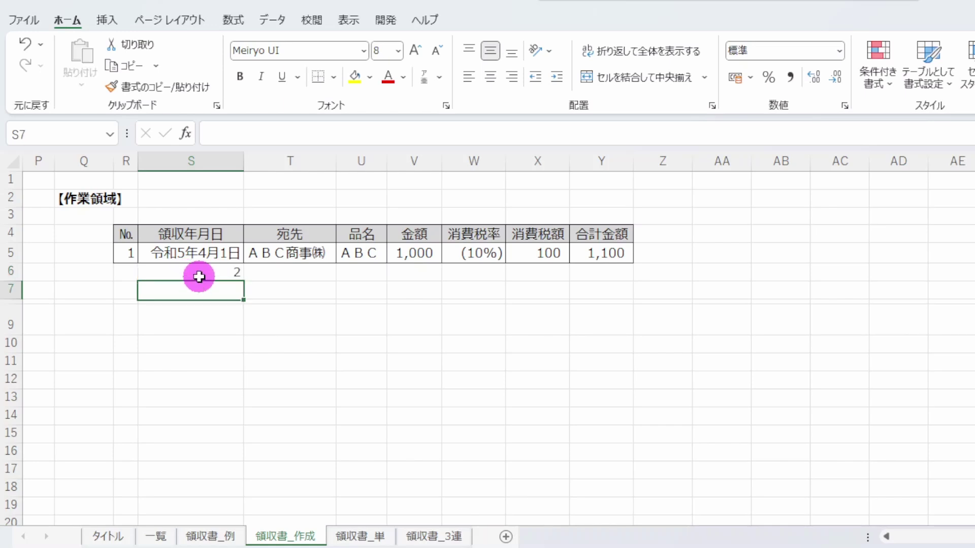
{"action": "left_click", "coordinate": [198, 273]}
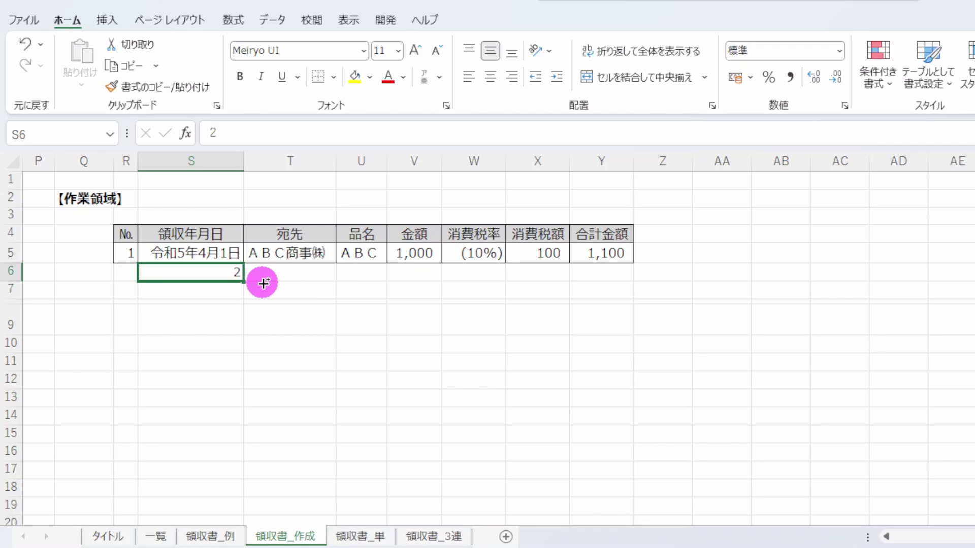
{"action": "left_click_drag", "start_coordinate": [243, 282], "coordinate": [617, 274]}
{"action": "key", "text": "Up"}
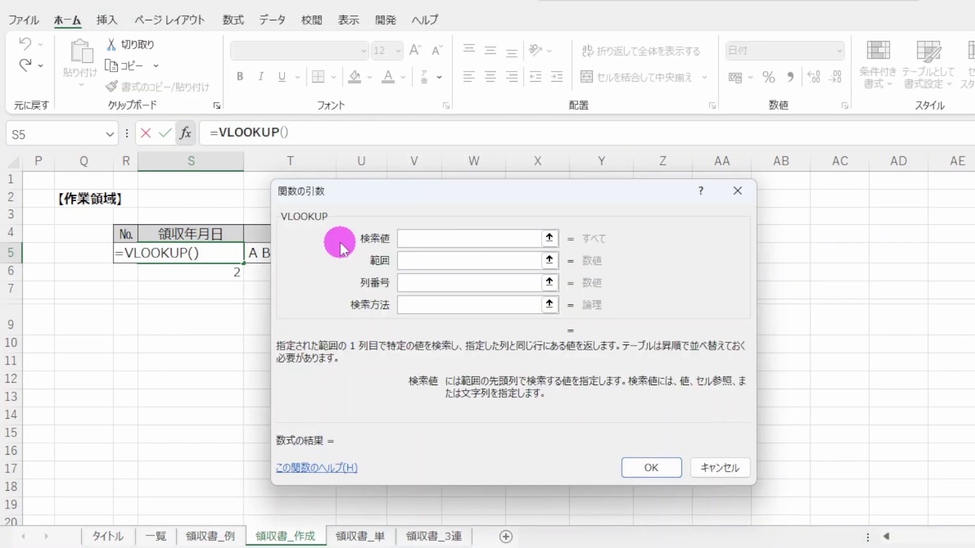
Step: Enter =VLOOKUP($R5,一覧!$A:$H,S6,FALSE) in S5
{"action": "left_click", "coordinate": [133, 253]}
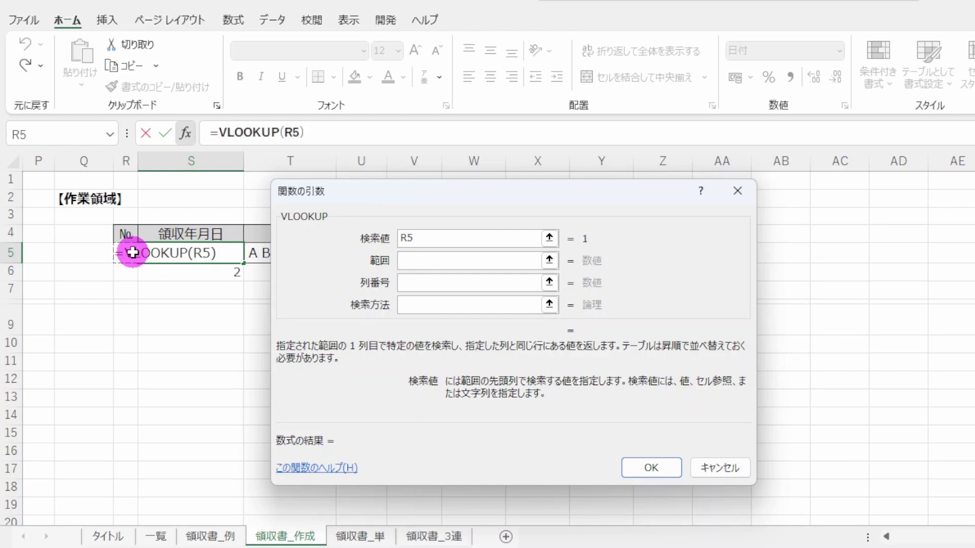
{"action": "key", "text": "F4"}
{"action": "key", "text": "F4"}
{"action": "key", "text": "F4"}
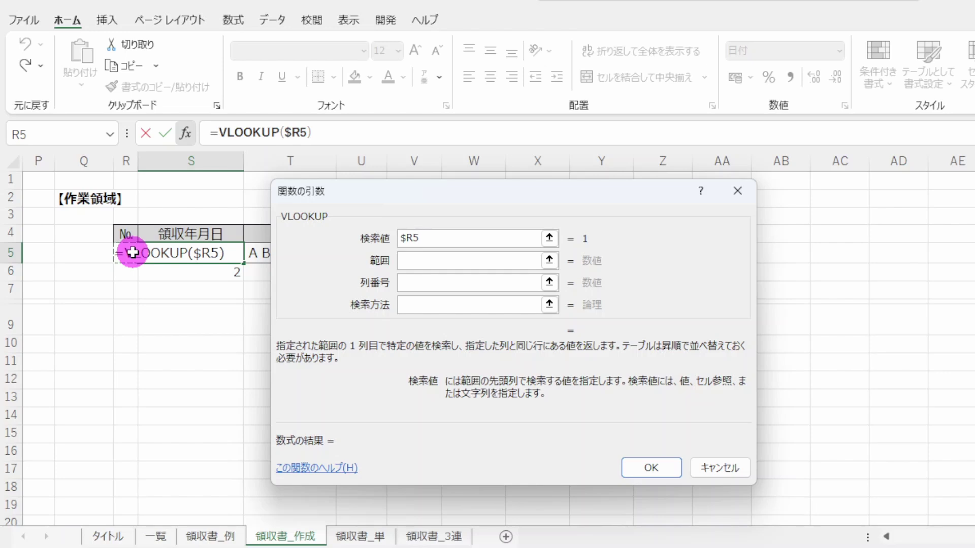
{"action": "left_click", "coordinate": [422, 261]}
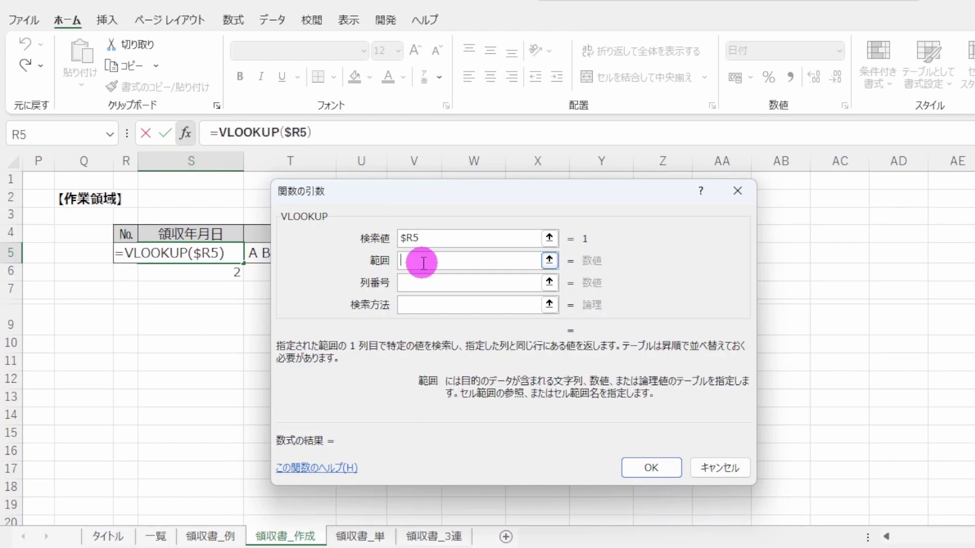
{"action": "left_click", "coordinate": [160, 537]}
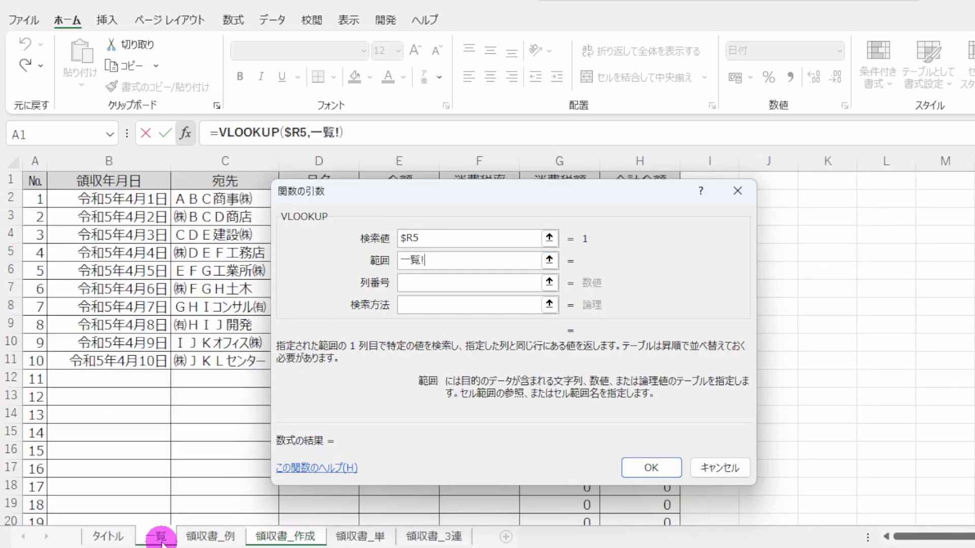
{"action": "mouse_move", "coordinate": [35, 162]}
{"action": "left_mouse_down"}
{"action": "mouse_move", "coordinate": [560, 168]}
{"action": "mouse_move", "coordinate": [611, 161]}
{"action": "left_mouse_up"}
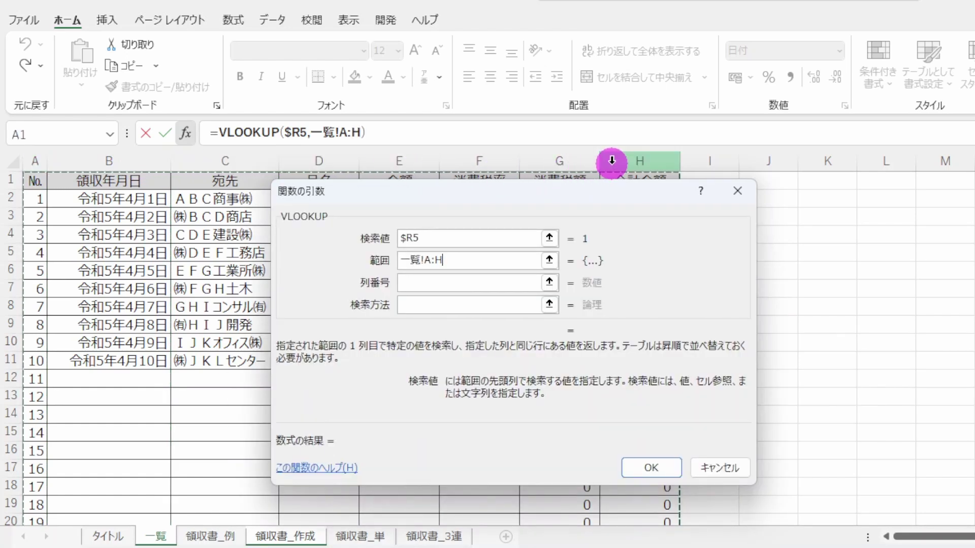
{"action": "key", "text": "F4"}
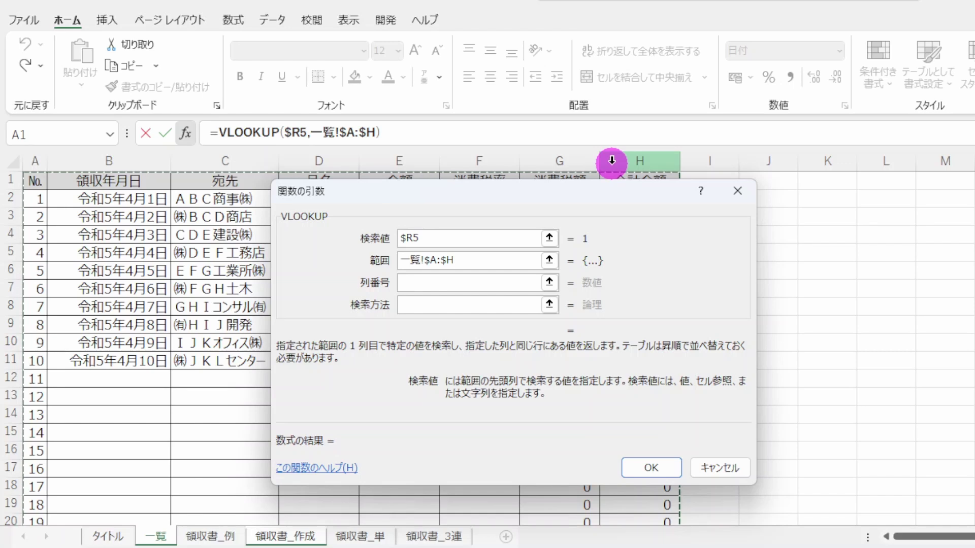
{"action": "left_click", "coordinate": [548, 282]}
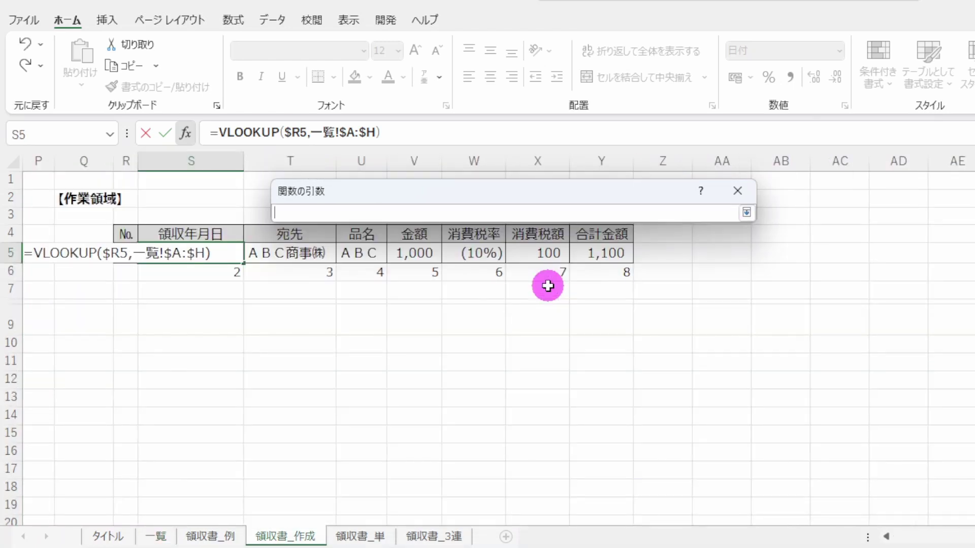
{"action": "left_click", "coordinate": [184, 273]}
{"action": "left_click", "coordinate": [746, 212]}
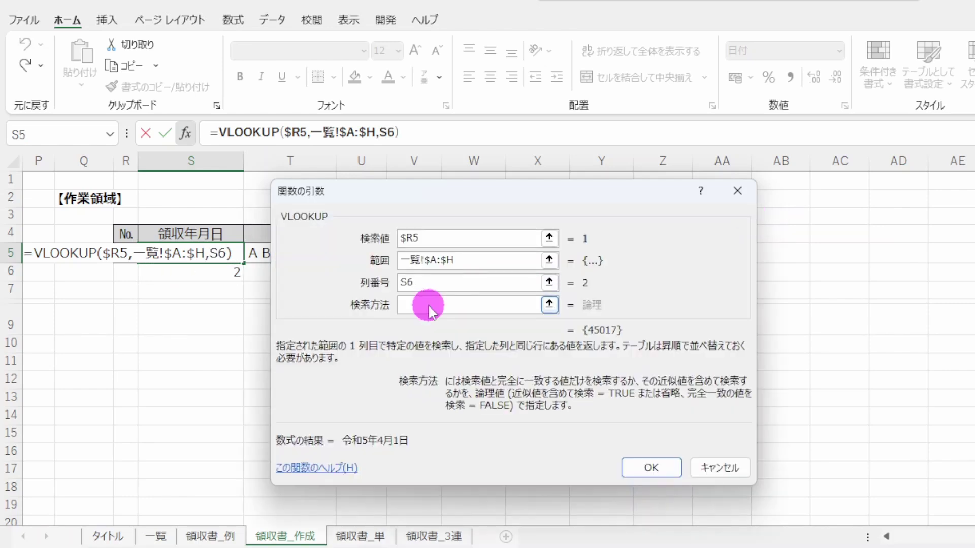
{"action": "left_click", "coordinate": [429, 305]}
{"action": "type", "text": "false"}
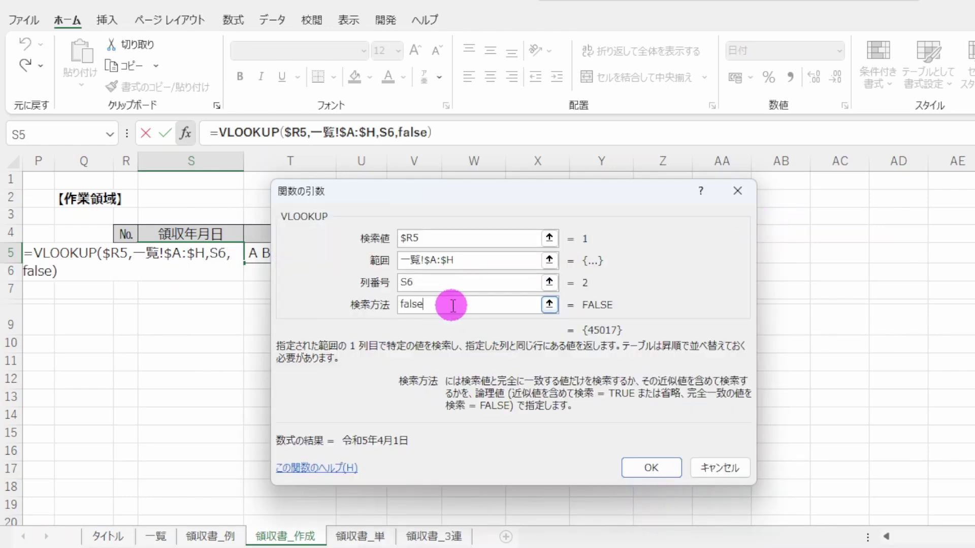
{"action": "left_click", "coordinate": [639, 470]}
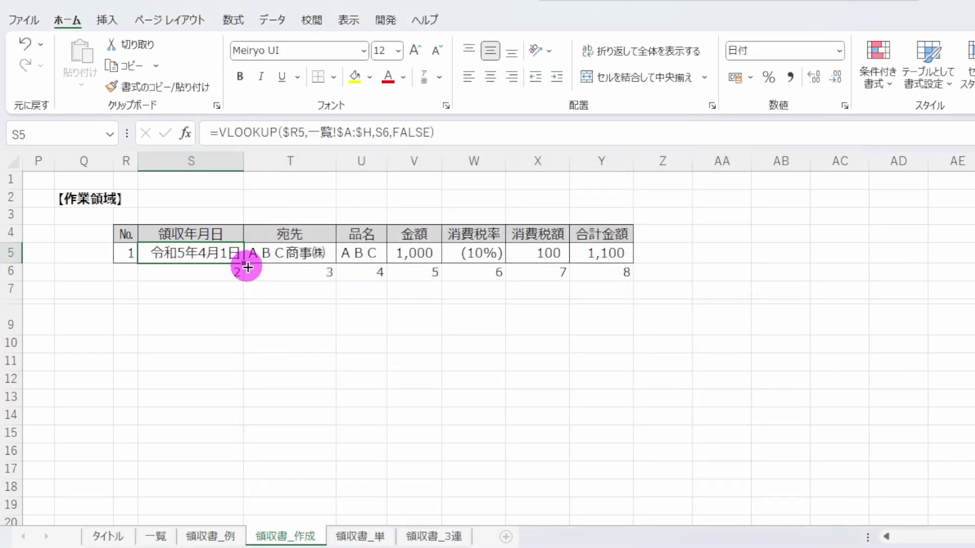
Step: Fill the S5 formula across to Y5 without copying formatting
{"action": "left_click_drag", "start_coordinate": [247, 267], "coordinate": [608, 257]}
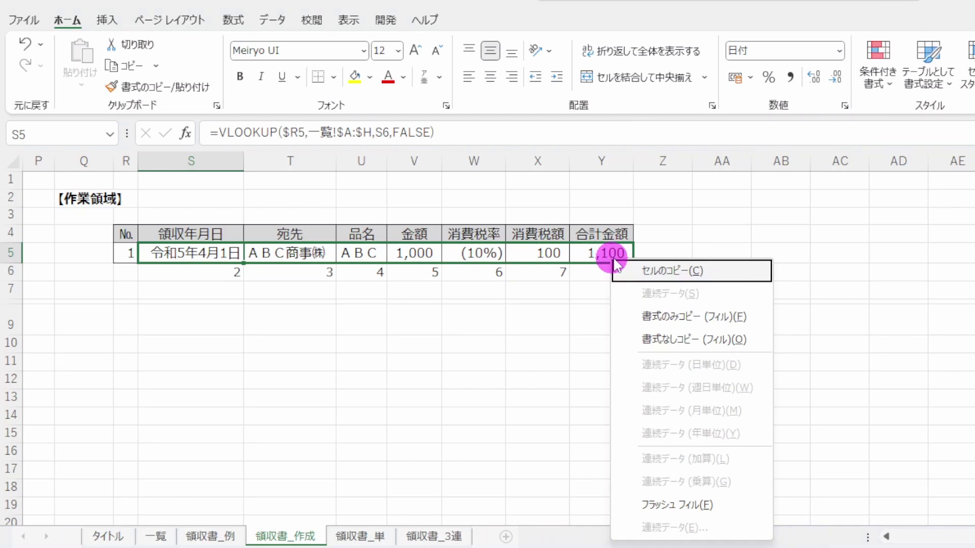
{"action": "left_click", "coordinate": [674, 339]}
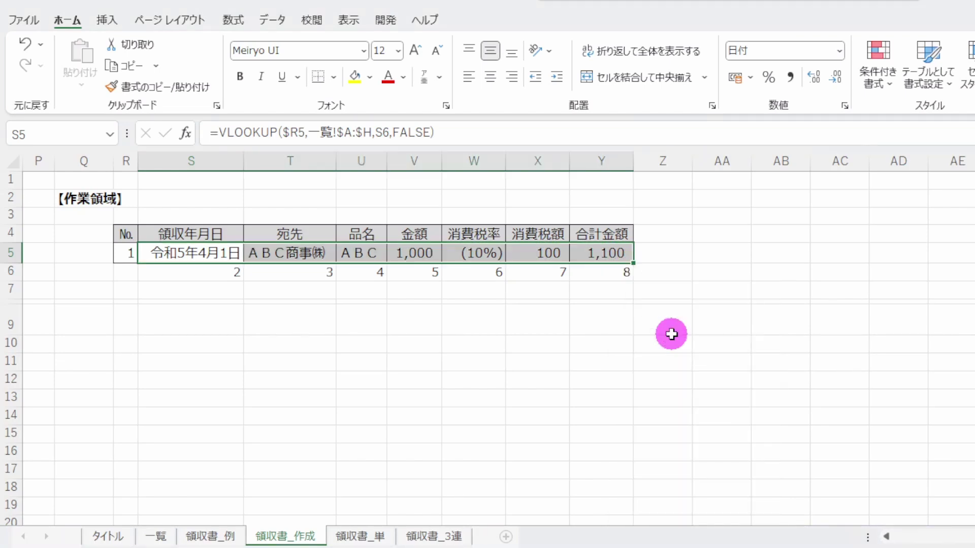
{"action": "left_click", "coordinate": [217, 321]}
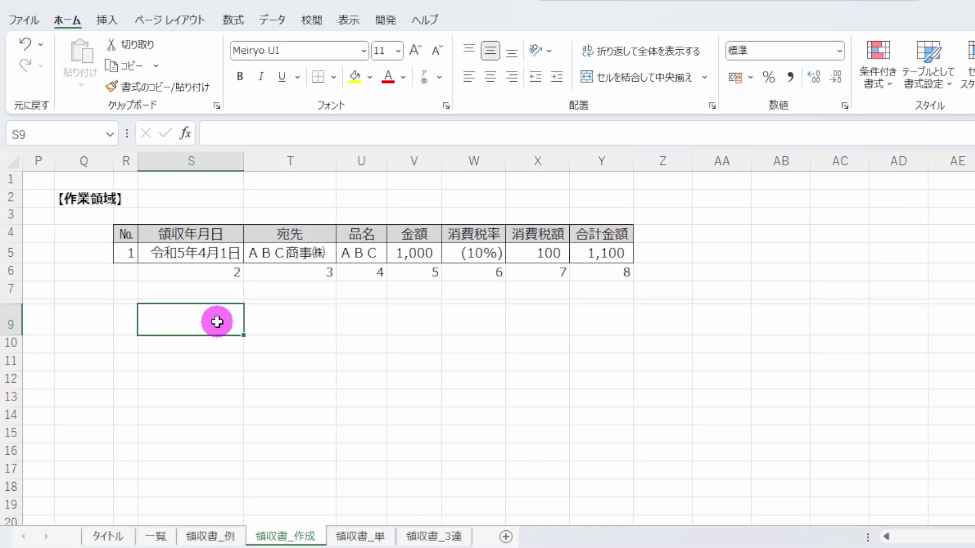
Step: Insert a Form Control spin button over Q4–Q5 from the 開発 tab and narrow column R
{"action": "left_click", "coordinate": [394, 21]}
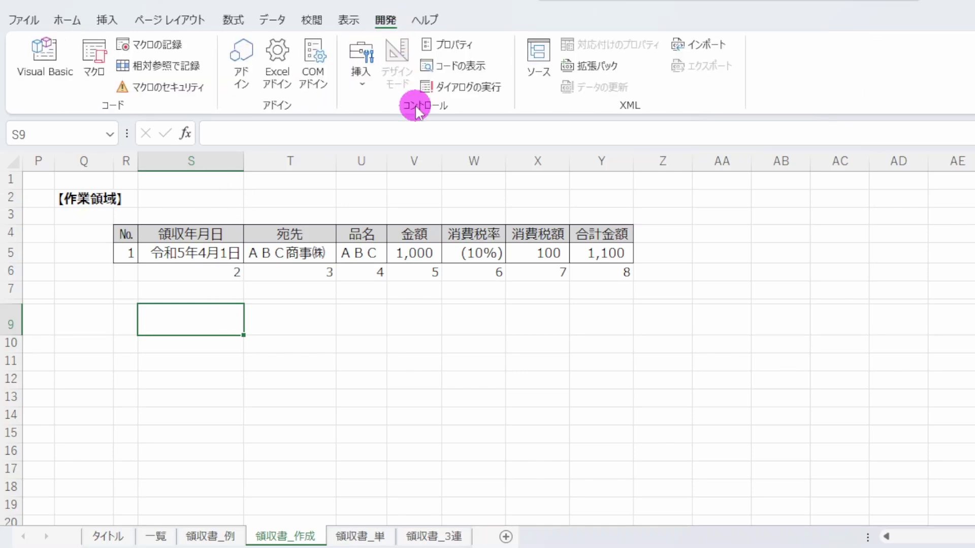
{"action": "left_click", "coordinate": [368, 65]}
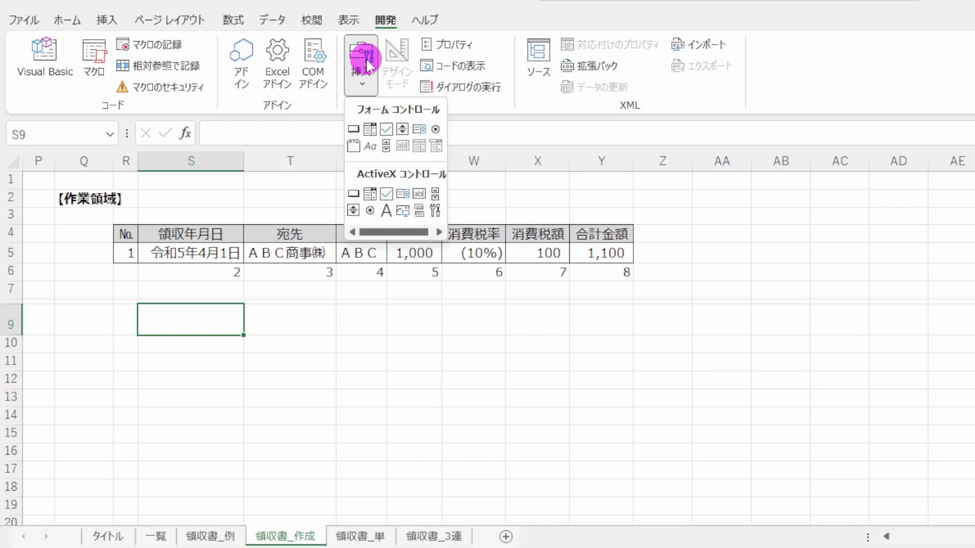
{"action": "left_click", "coordinate": [403, 129]}
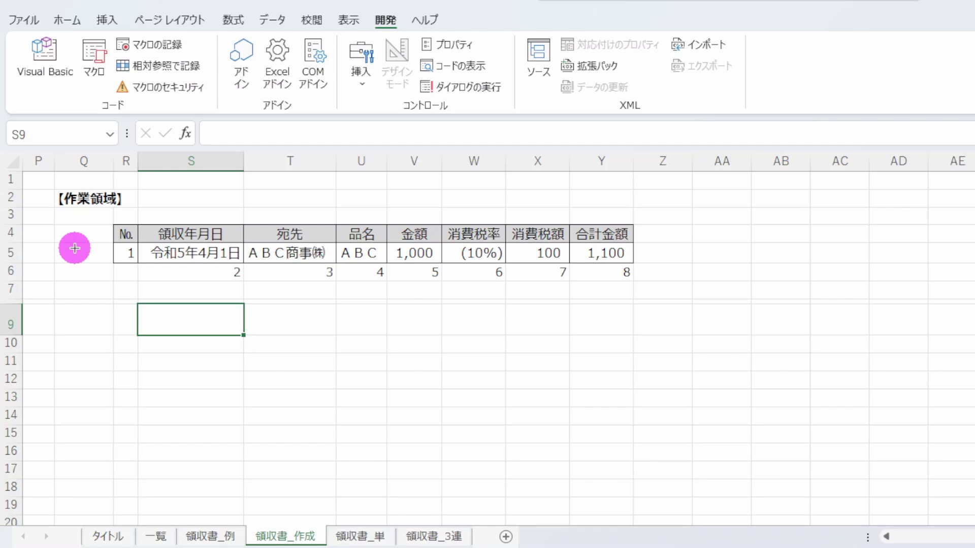
{"action": "left_click_drag", "start_coordinate": [72, 224], "coordinate": [72, 221]}
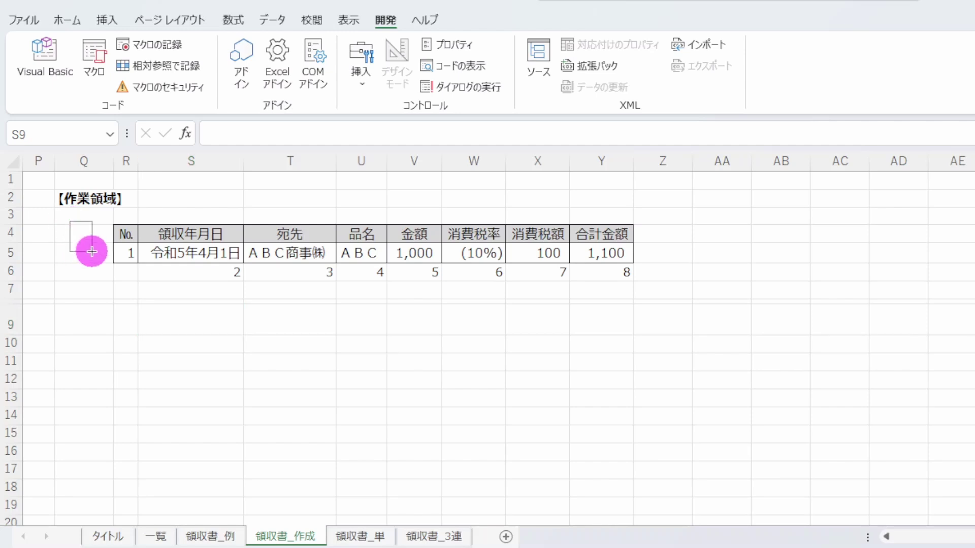
{"action": "left_click_drag", "start_coordinate": [71, 221], "coordinate": [100, 266]}
{"action": "left_click", "coordinate": [120, 289]}
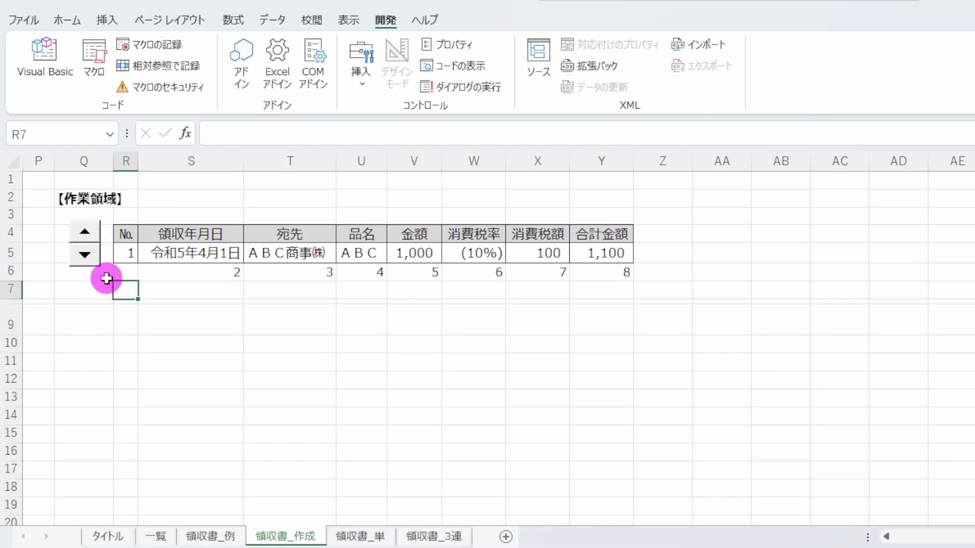
{"action": "left_click_drag", "start_coordinate": [114, 162], "coordinate": [91, 162]}
Step: Finish narrowing the No. column and resize the spin button to fit Q4–Q5
{"action": "left_click", "coordinate": [74, 320]}
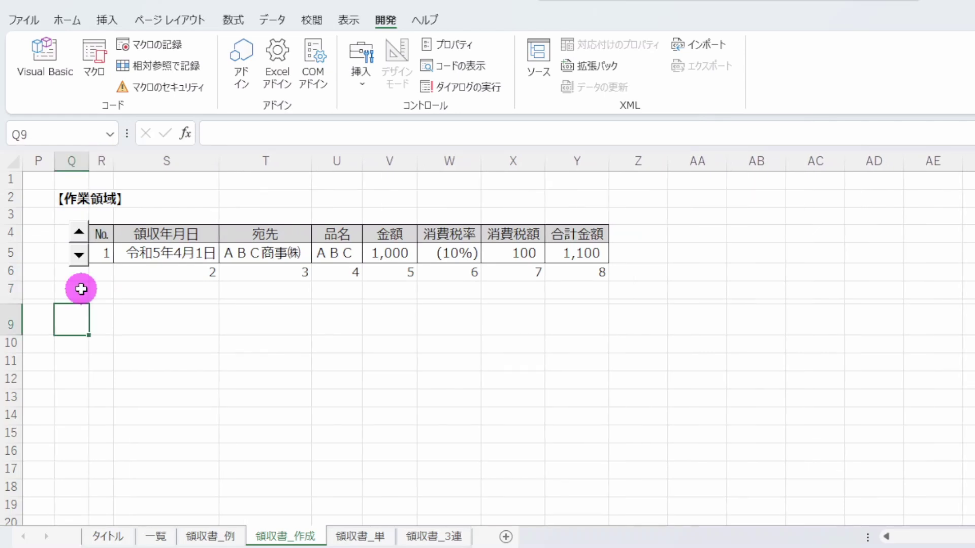
{"action": "left_click", "coordinate": [78, 243], "text": "ctrl"}
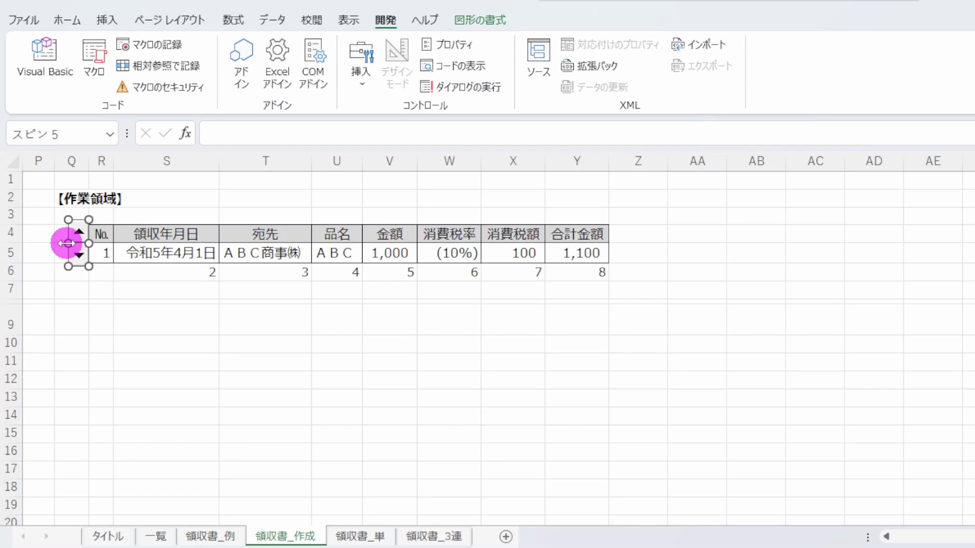
{"action": "left_click_drag", "start_coordinate": [66, 243], "coordinate": [65, 257]}
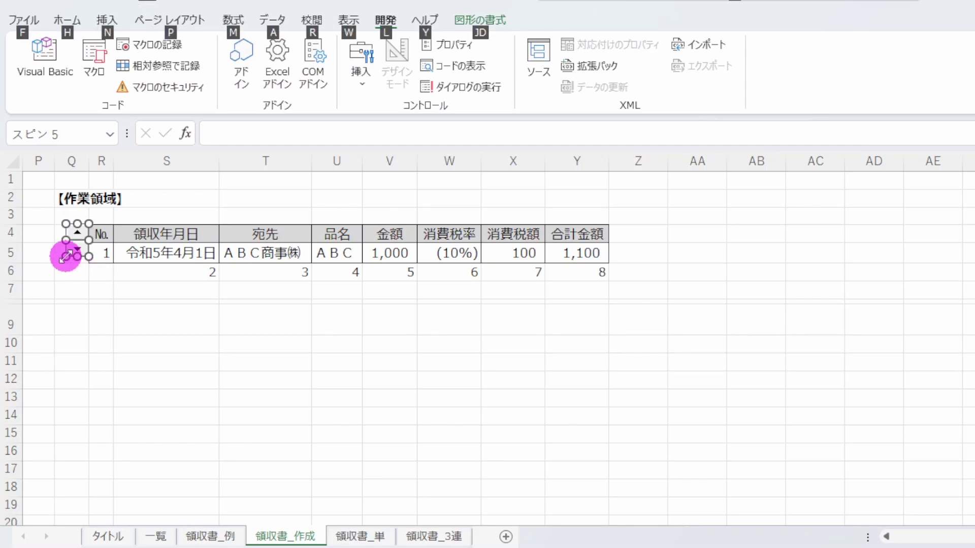
{"action": "key", "text": "Delete"}
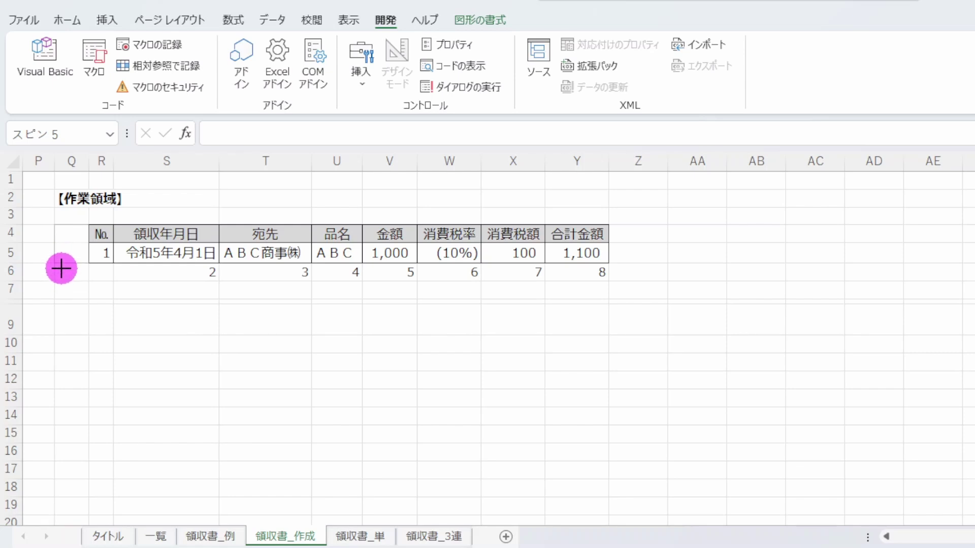
{"action": "key", "text": "ctrl+z"}
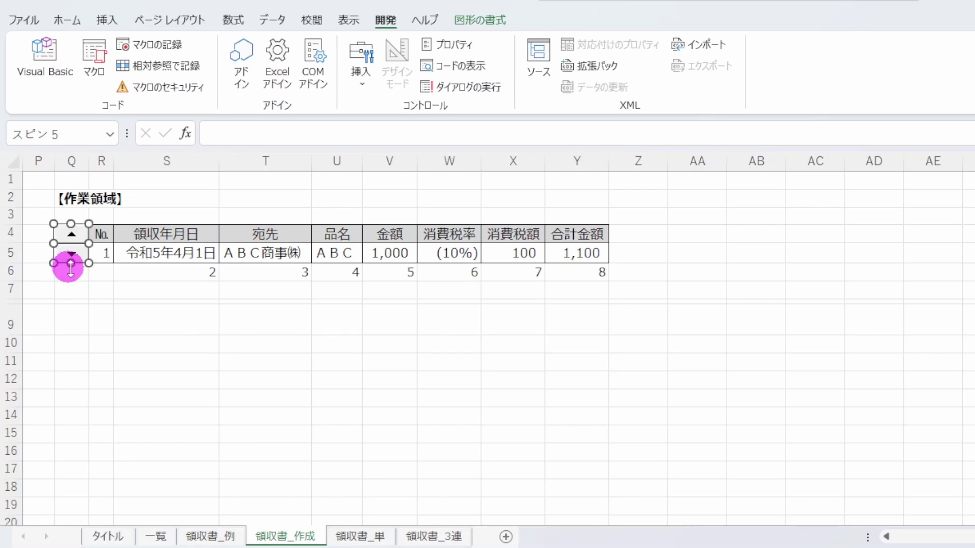
{"action": "left_click", "coordinate": [120, 292]}
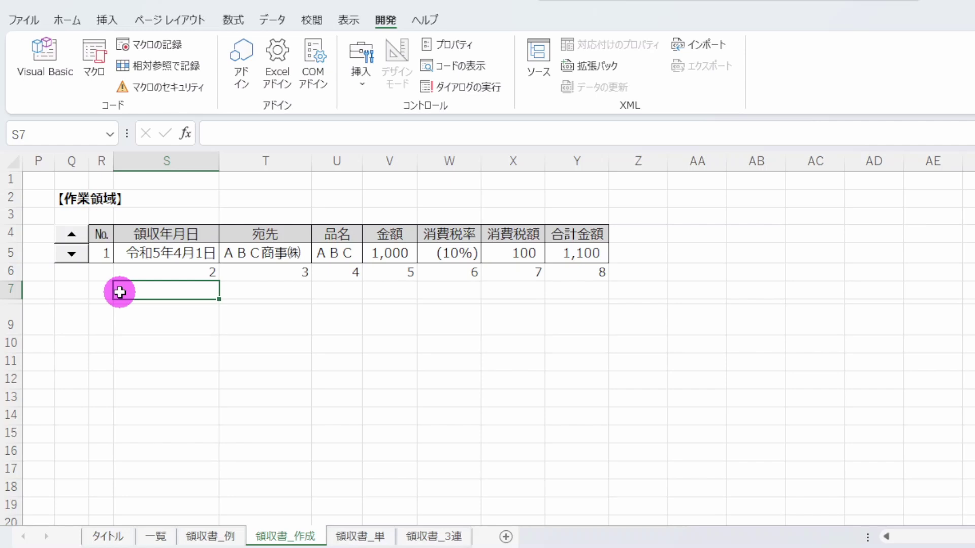
Step: Set the spin button's minimum value to 1 and link it to cell $R$5
{"action": "right_click", "coordinate": [76, 250]}
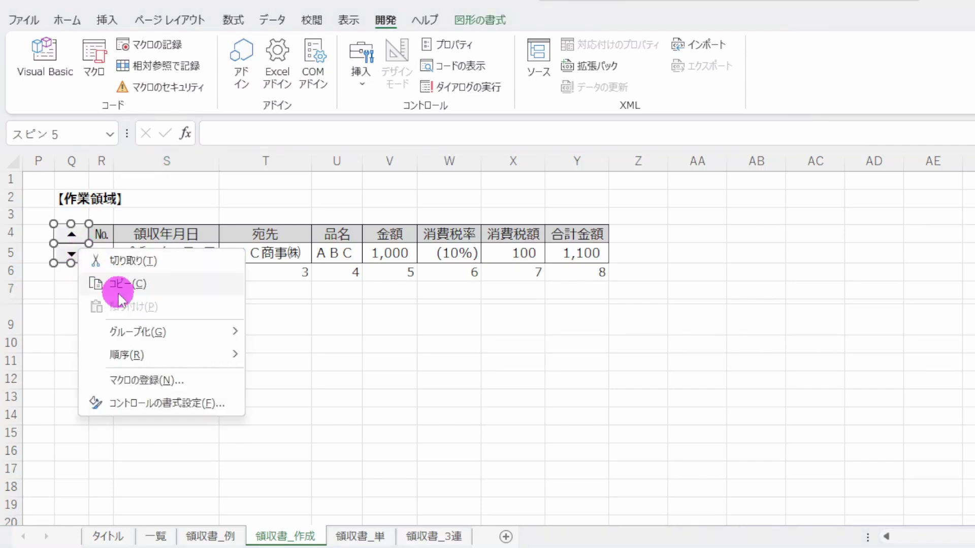
{"action": "left_click", "coordinate": [161, 404]}
{"action": "left_click", "coordinate": [471, 205]}
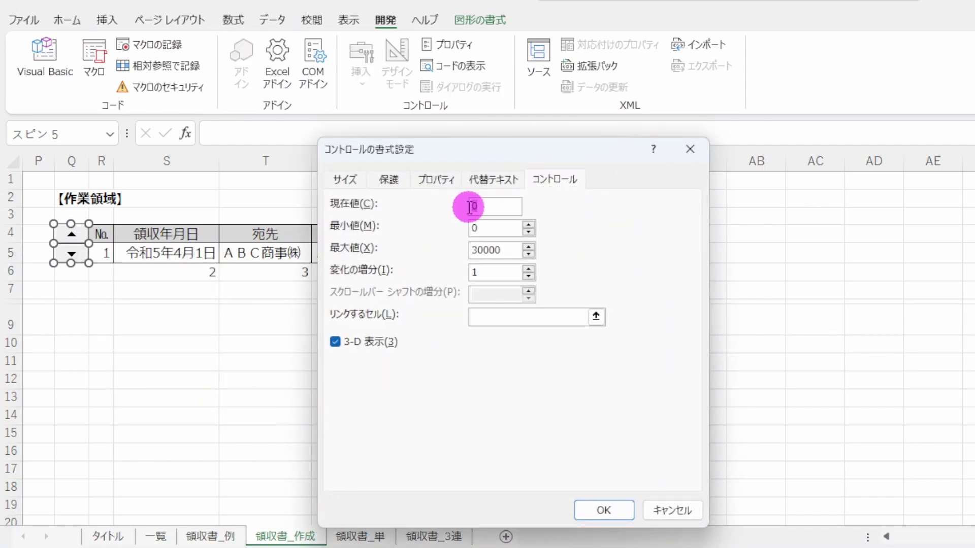
{"action": "type", "text": "1"}
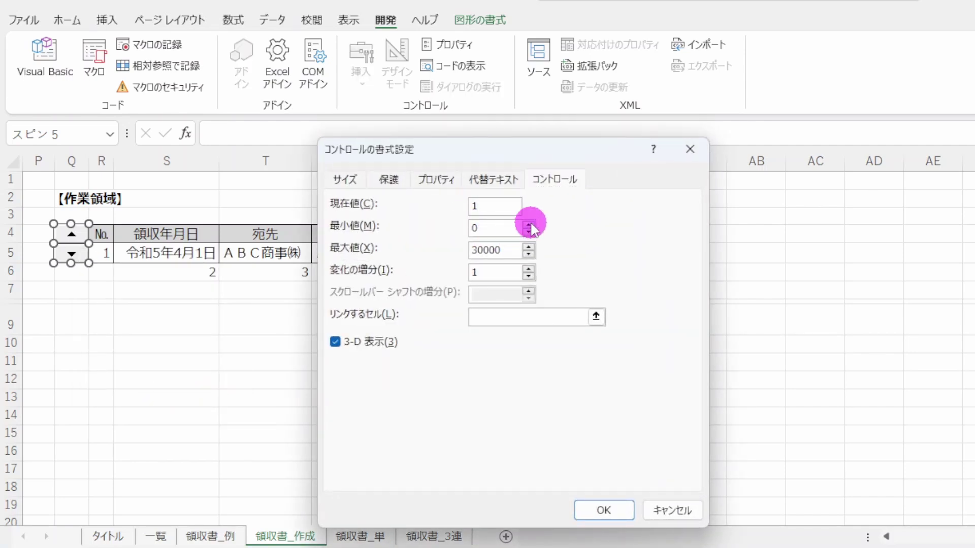
{"action": "left_click", "coordinate": [528, 225]}
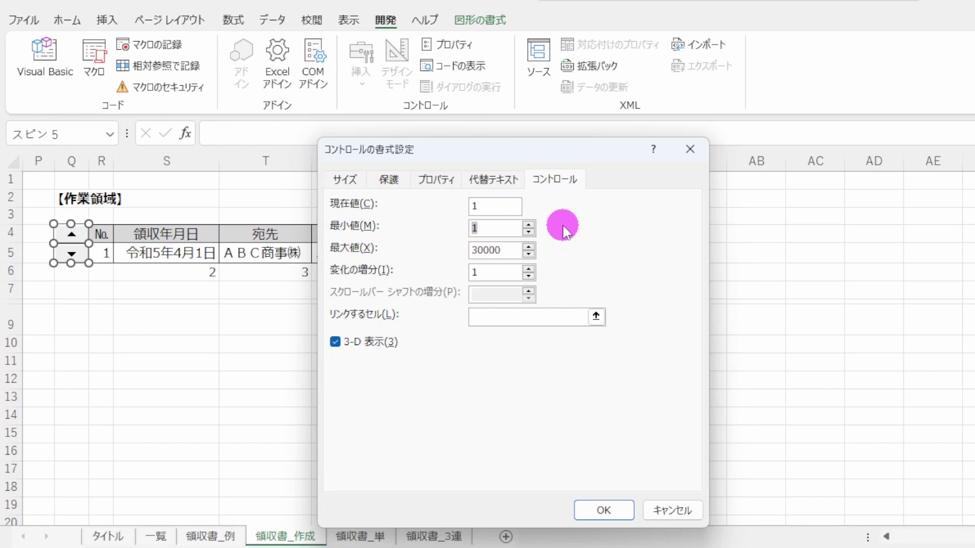
{"action": "left_click", "coordinate": [596, 317]}
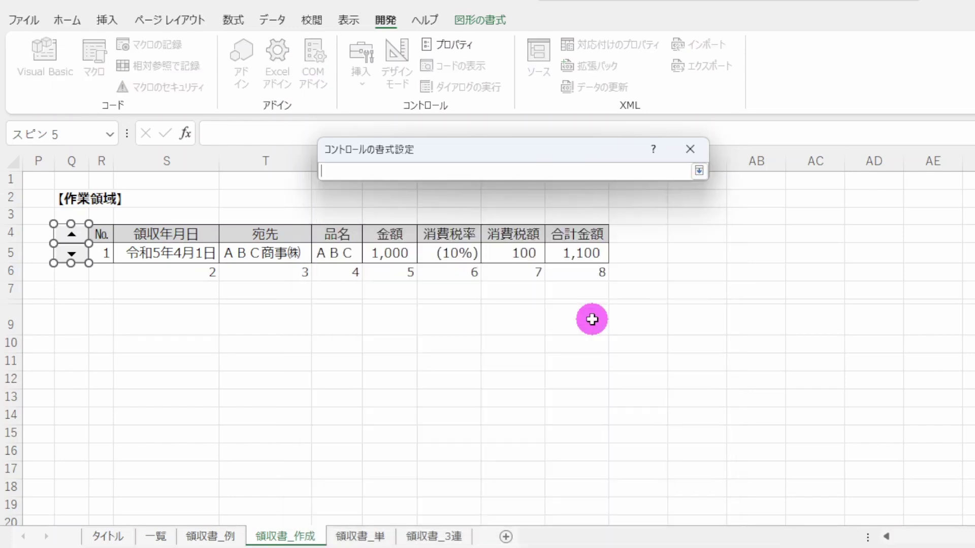
{"action": "left_click", "coordinate": [103, 254]}
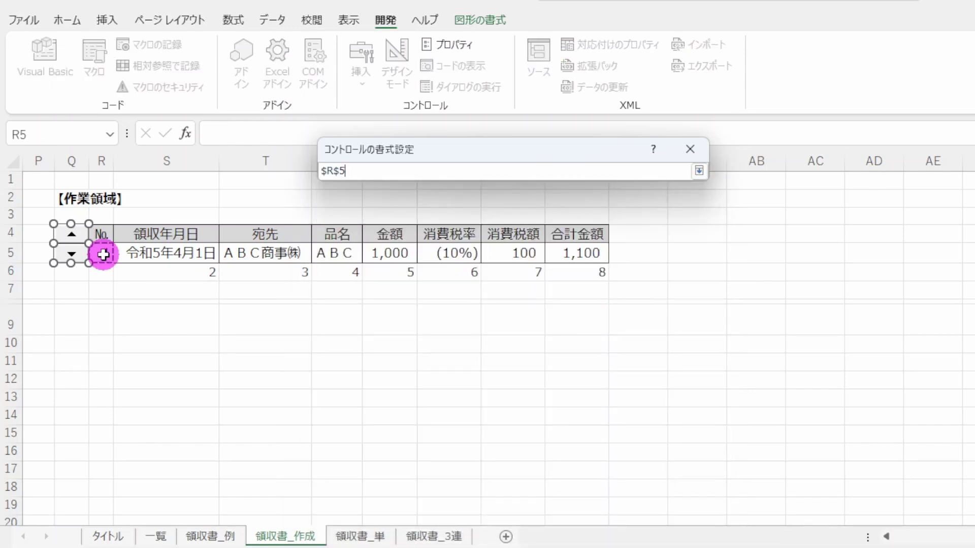
{"action": "left_click", "coordinate": [699, 171]}
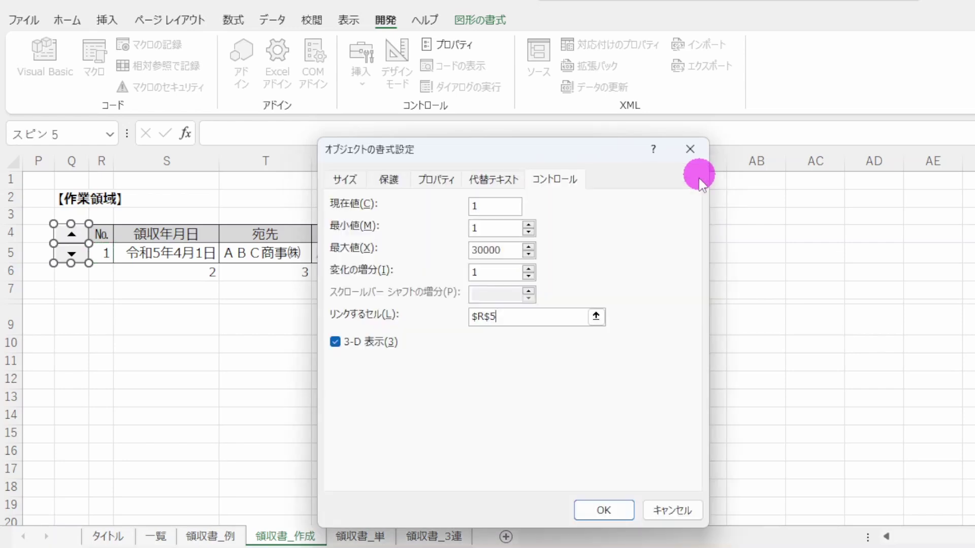
{"action": "left_click", "coordinate": [603, 510]}
{"action": "left_click", "coordinate": [181, 292]}
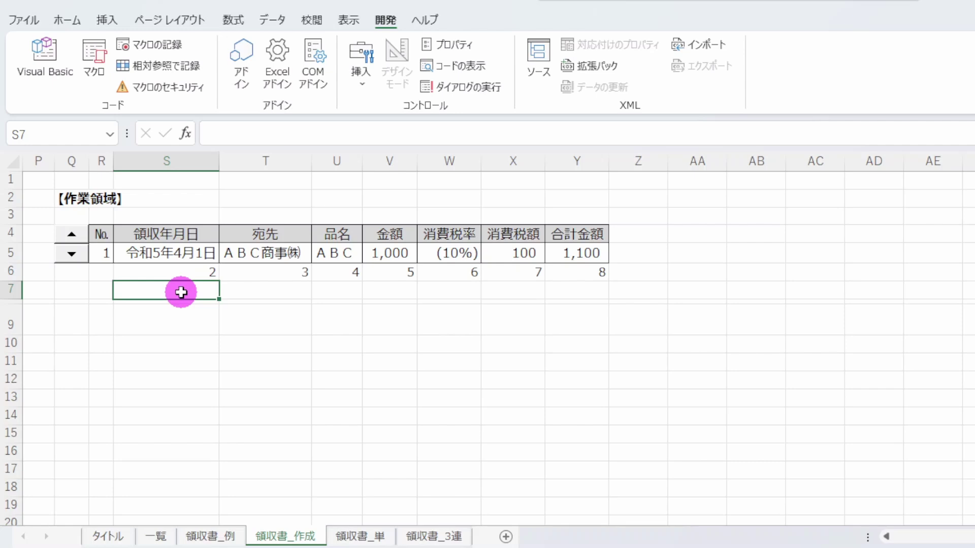
Step: Page R5's record number up past 6 and back down, watching row 5 update, ending at No. 1
{"action": "left_click", "coordinate": [77, 235]}
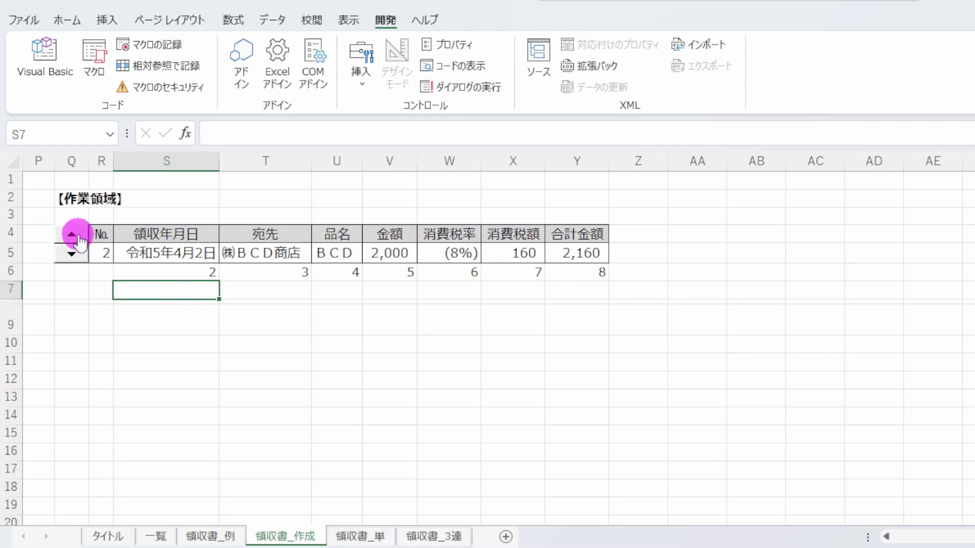
{"action": "left_click", "coordinate": [77, 234]}
{"action": "left_click", "coordinate": [77, 235]}
{"action": "left_click", "coordinate": [77, 234]}
{"action": "left_click", "coordinate": [77, 235]}
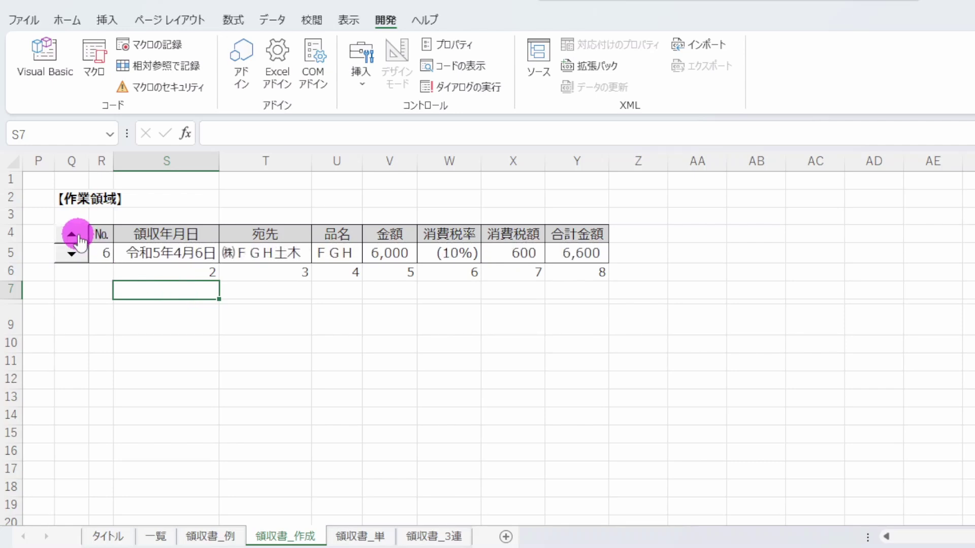
{"action": "left_click", "coordinate": [77, 234]}
{"action": "left_click", "coordinate": [77, 235]}
{"action": "left_click", "coordinate": [79, 250]}
{"action": "left_click", "coordinate": [78, 250]}
{"action": "left_click", "coordinate": [78, 250]}
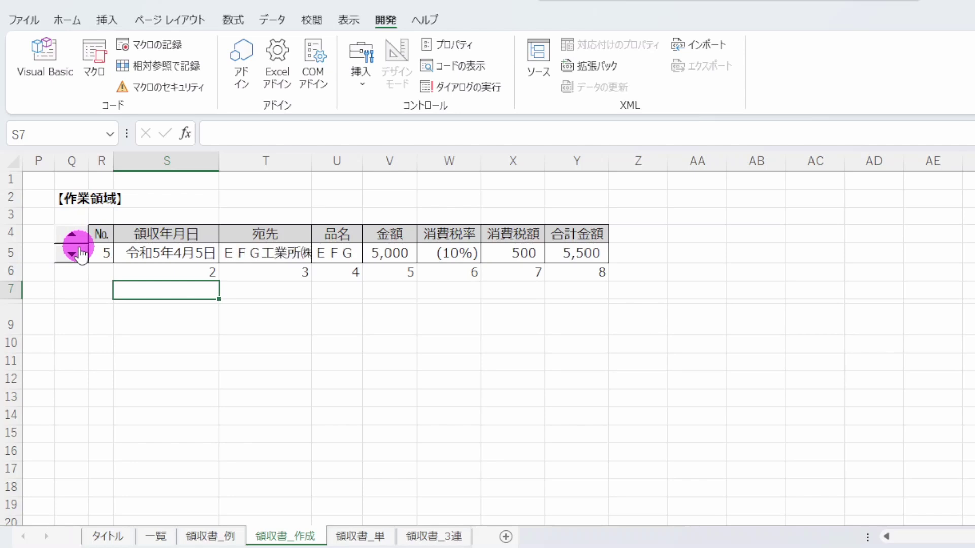
{"action": "left_click", "coordinate": [78, 253]}
{"action": "left_click", "coordinate": [79, 252]}
{"action": "left_click", "coordinate": [78, 252]}
{"action": "left_click", "coordinate": [79, 252]}
{"action": "scroll", "coordinate": [141, 206], "scroll_direction": "left", "scroll_amount": 5}
{"action": "left_click", "coordinate": [141, 205]}
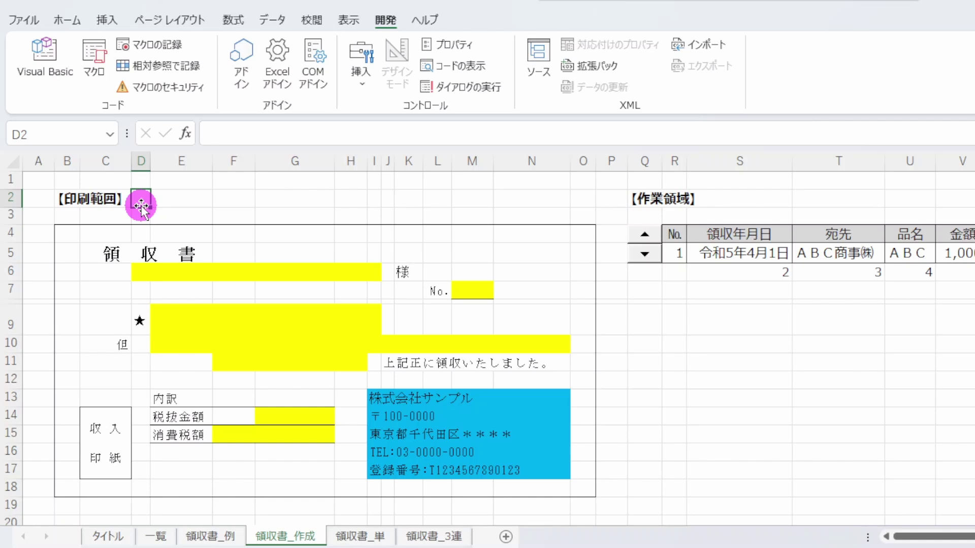
Step: Enter =T5 in recipient field D6, then move on to the purpose E10 and tax G15 fields
{"action": "left_click", "coordinate": [134, 274]}
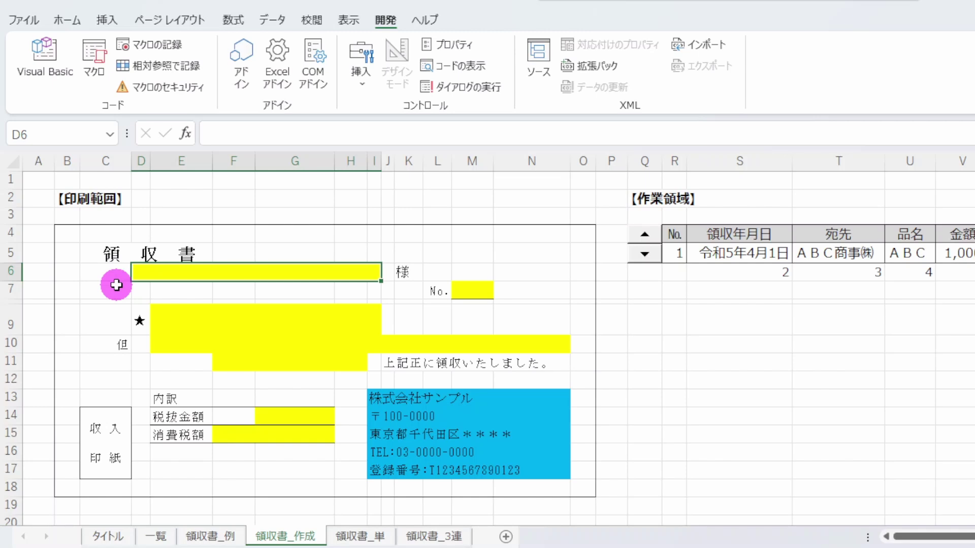
{"action": "type", "text": "="}
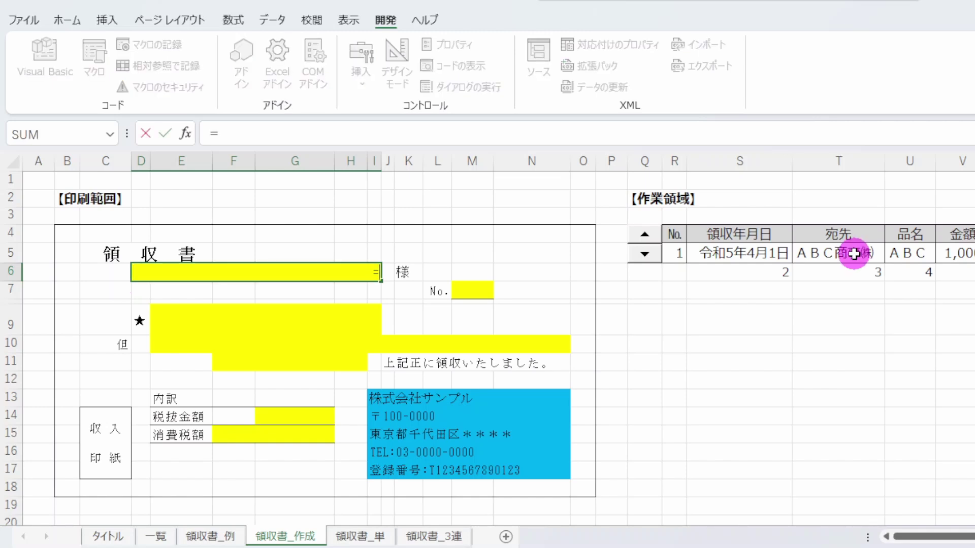
{"action": "left_click", "coordinate": [838, 253]}
{"action": "key", "text": "Return"}
{"action": "left_click", "coordinate": [186, 348]}
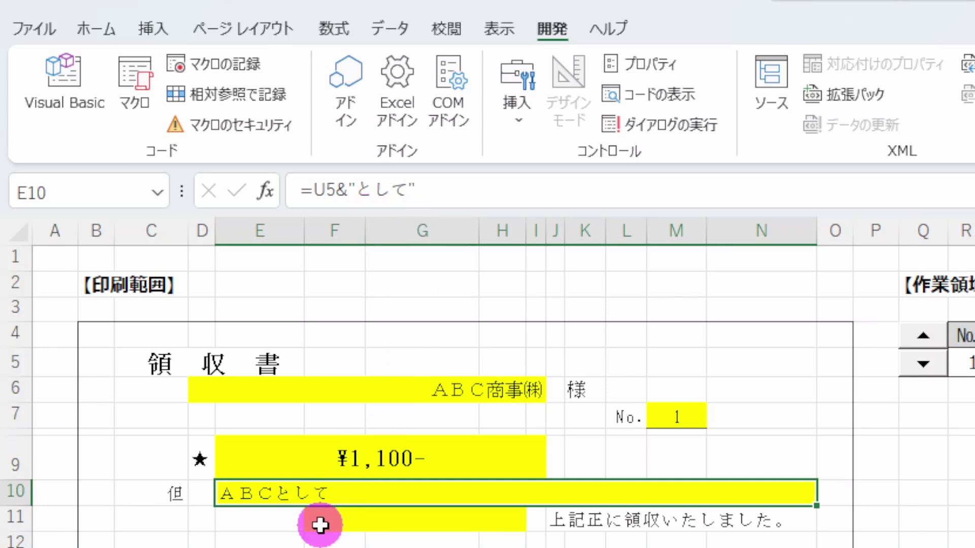
{"action": "left_click", "coordinate": [319, 438]}
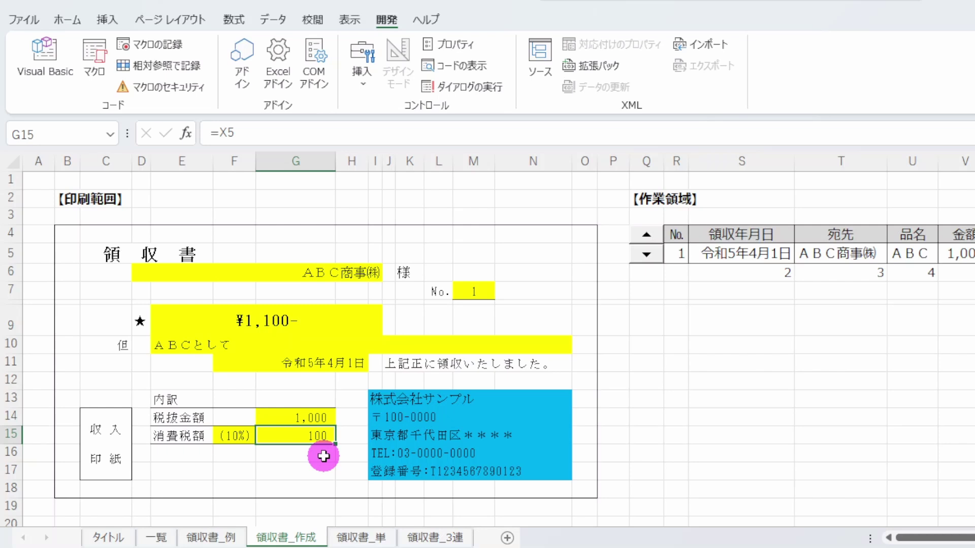
Step: Spin the receipt to record No. 2 (㈱BCD商店, ¥2,160) and preview its A5 landscape printout
{"action": "left_click", "coordinate": [642, 236]}
{"action": "left_click", "coordinate": [643, 235]}
{"action": "left_click", "coordinate": [642, 235]}
{"action": "left_click", "coordinate": [642, 236]}
{"action": "left_click", "coordinate": [642, 235]}
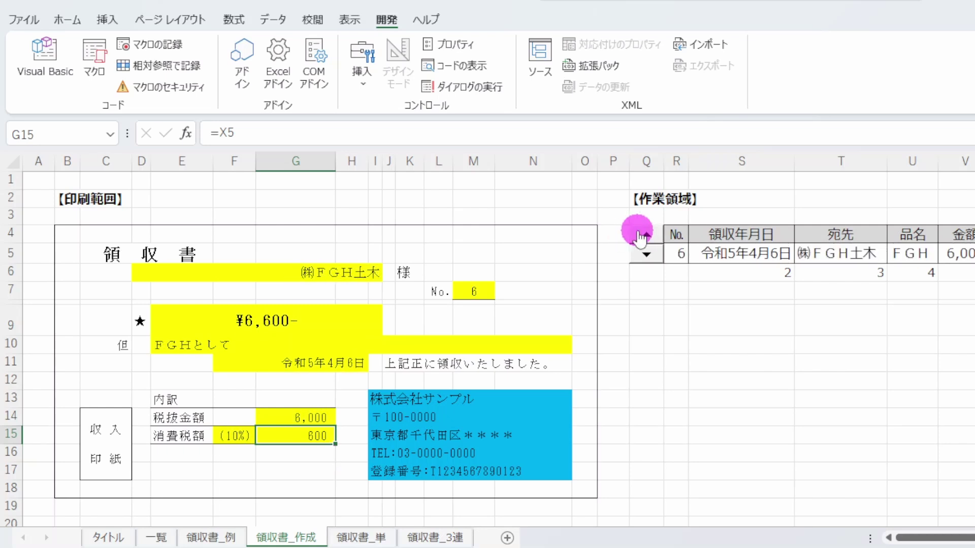
{"action": "left_click", "coordinate": [642, 235]}
{"action": "left_click", "coordinate": [642, 235]}
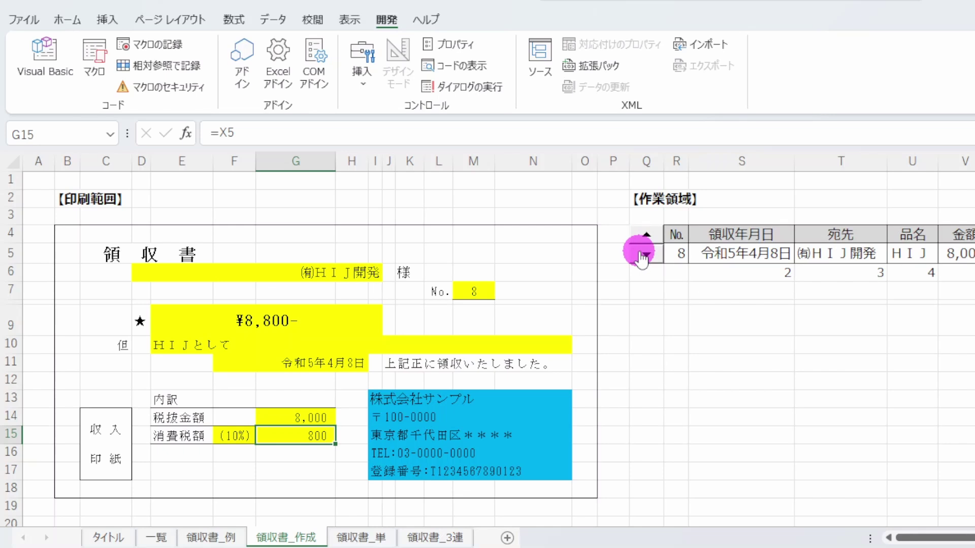
{"action": "left_click", "coordinate": [642, 255]}
{"action": "left_click", "coordinate": [642, 255]}
{"action": "left_click", "coordinate": [641, 254]}
{"action": "left_click", "coordinate": [642, 255]}
{"action": "left_click", "coordinate": [642, 254]}
{"action": "left_click", "coordinate": [641, 255]}
{"action": "left_click", "coordinate": [642, 255]}
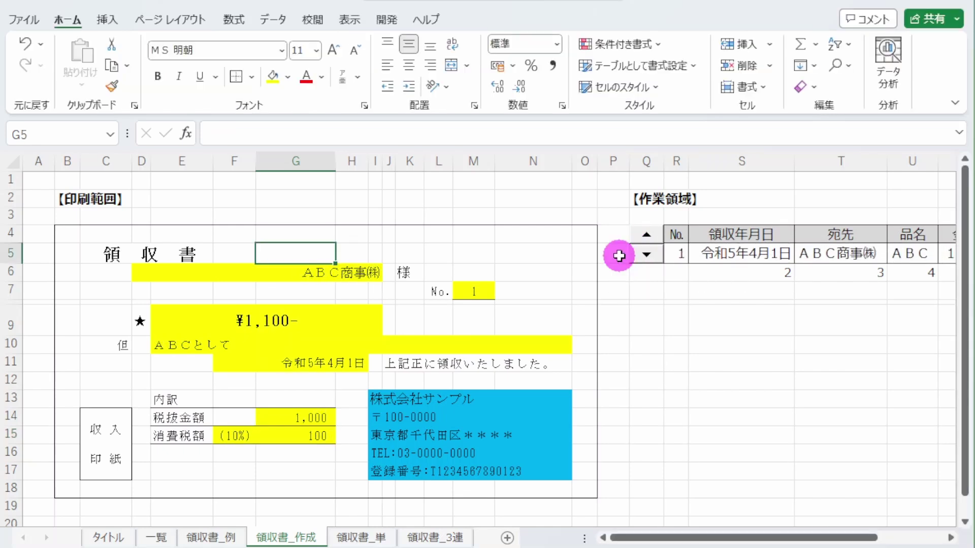
{"action": "left_click", "coordinate": [645, 234]}
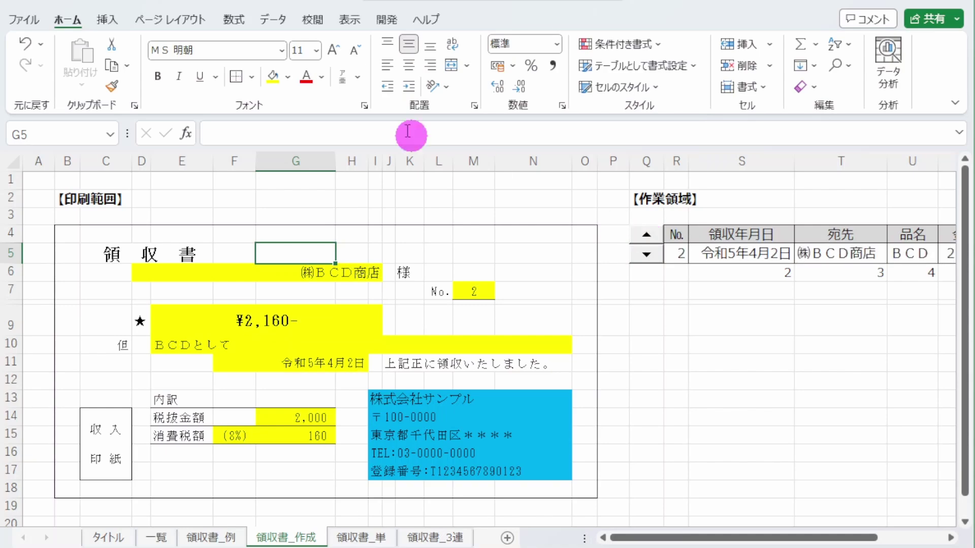
{"action": "left_click", "coordinate": [200, 2]}
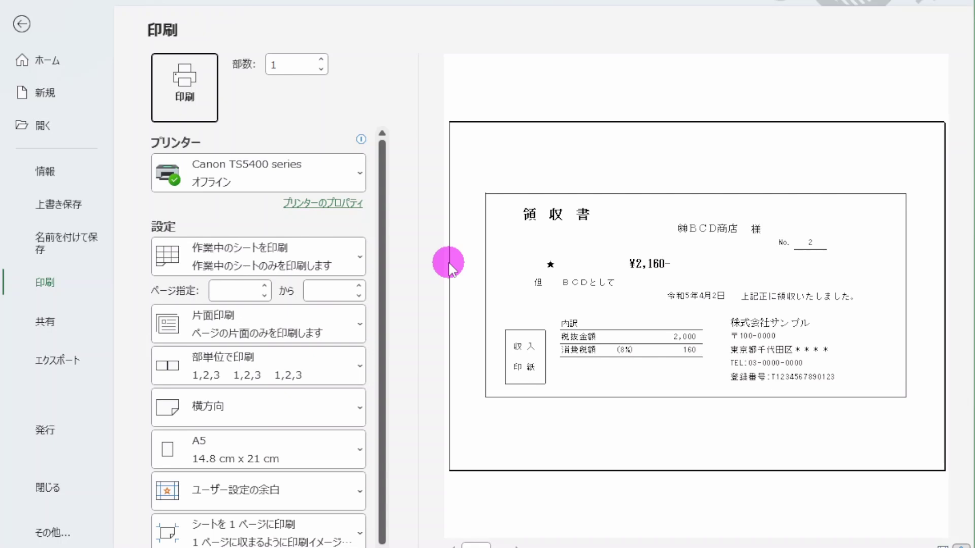
Step: Print-preview the 領収書_3連 sheet's three receipts, Nos. 1–3, on one A4 portrait page
{"action": "key", "text": "Escape"}
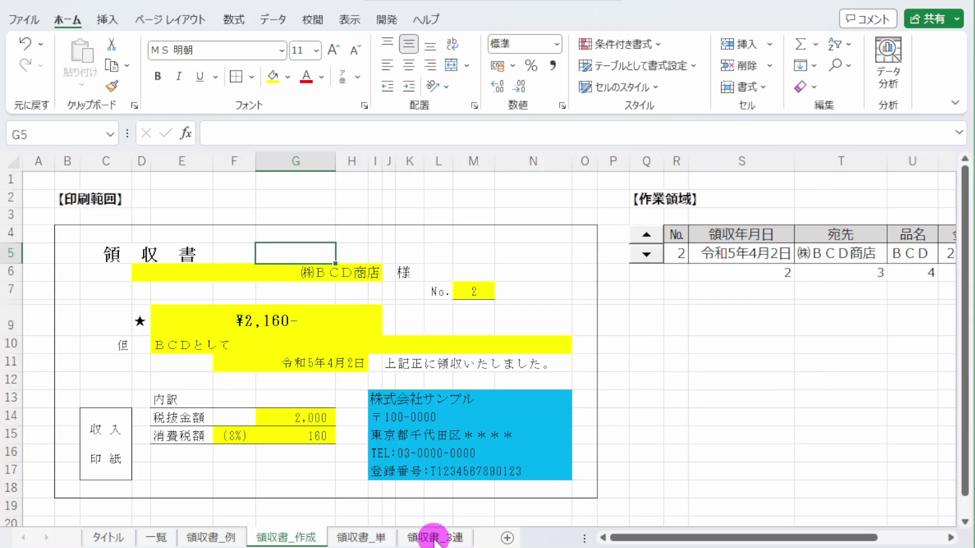
{"action": "left_click", "coordinate": [433, 539]}
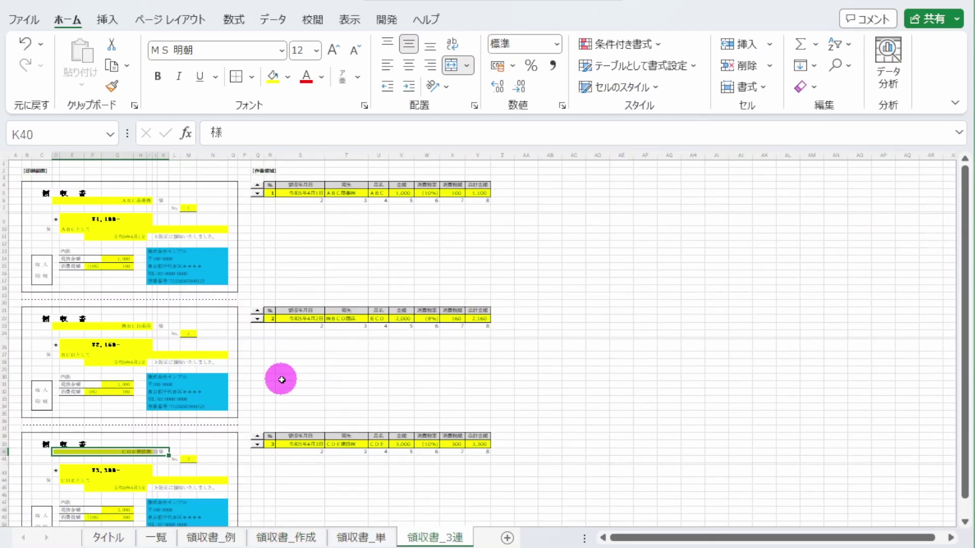
{"action": "left_click", "coordinate": [175, 4]}
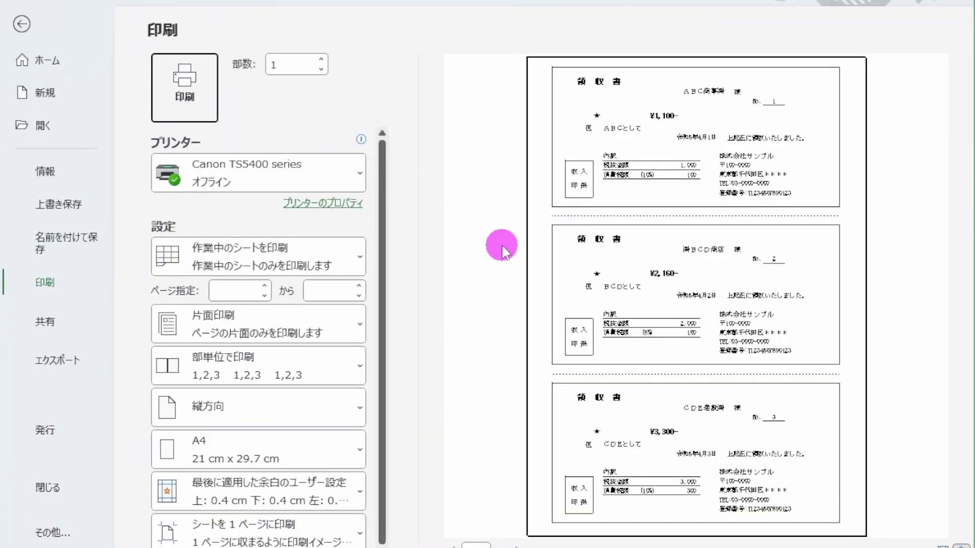